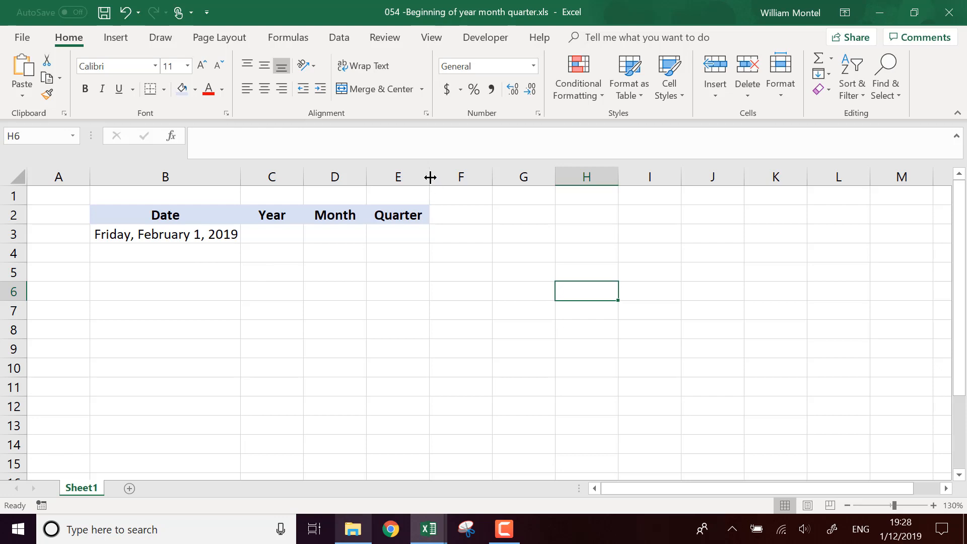
Step: Widen the Quarter column E and the Date column B slightly
{"action": "left_click_drag", "start_coordinate": [429, 176], "coordinate": [441, 176]}
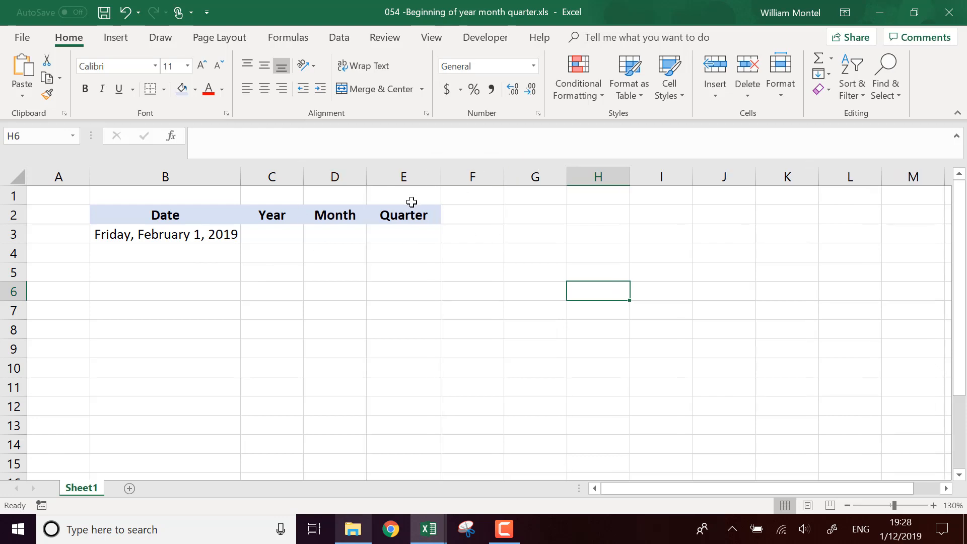
{"action": "left_click_drag", "start_coordinate": [242, 179], "coordinate": [247, 177]}
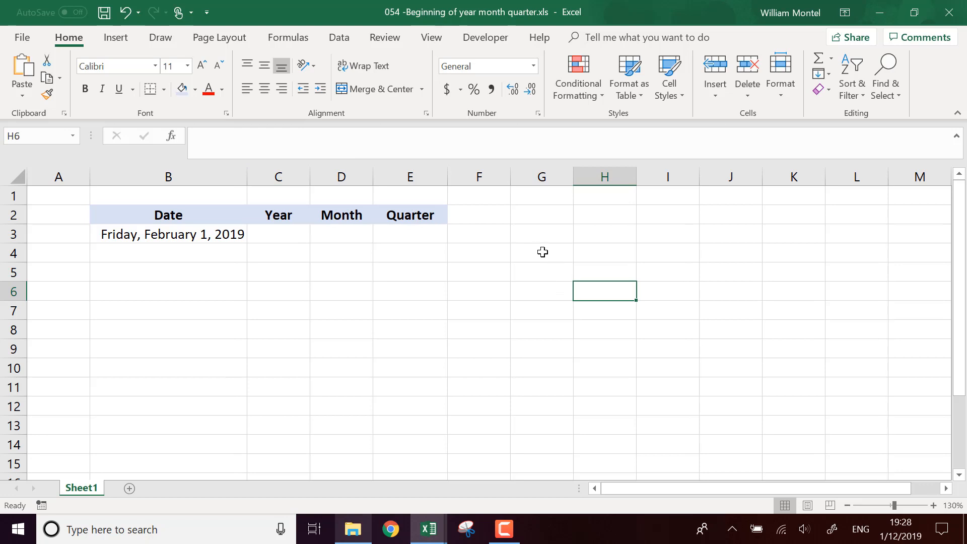
{"action": "left_click", "coordinate": [542, 252]}
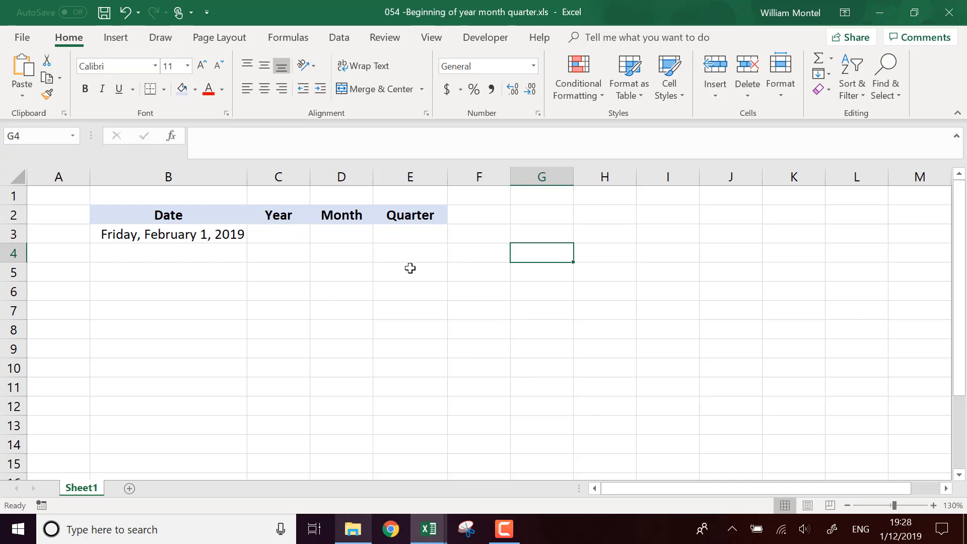
Step: Enter the start-of-year formula =DATE(YEAR(B3),1,1) in cell C3 under Year
{"action": "left_click", "coordinate": [295, 232]}
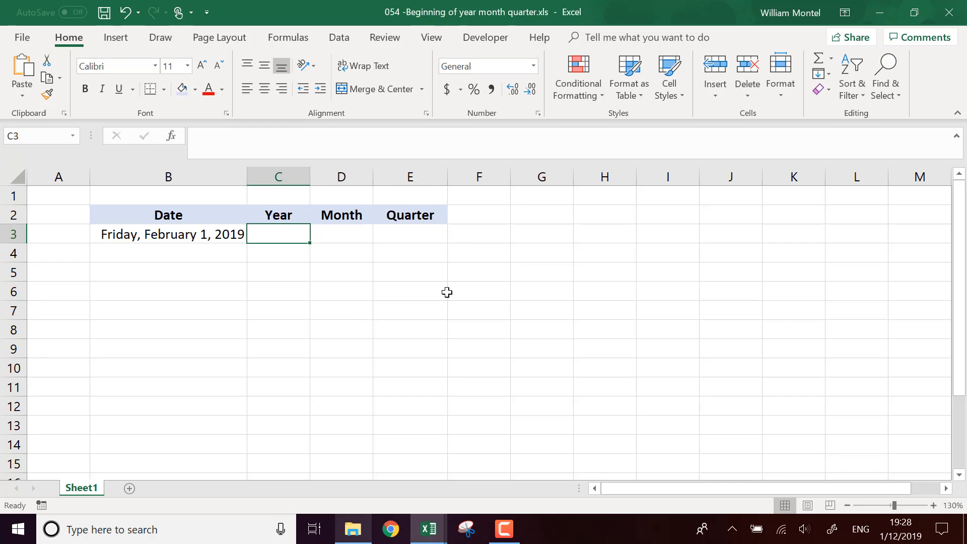
{"action": "type", "text": "=date("}
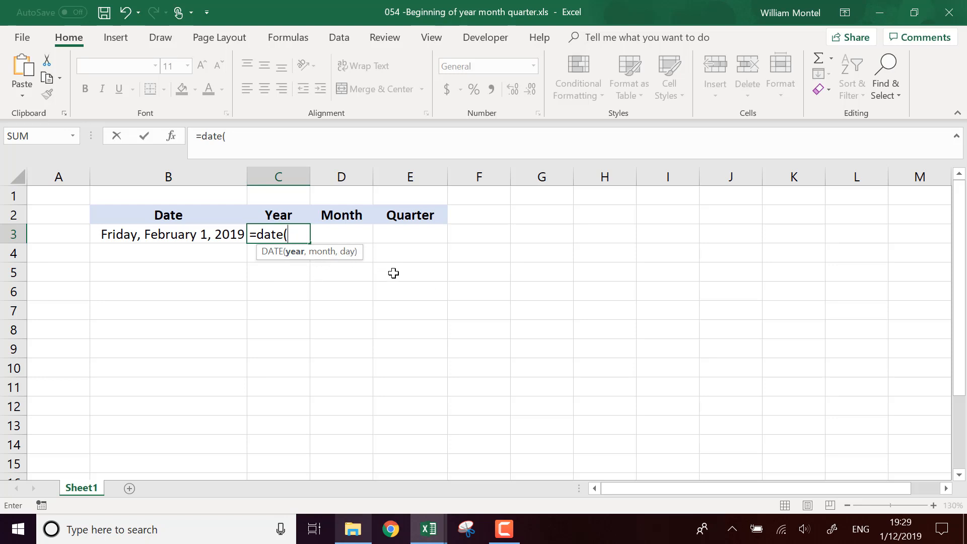
{"action": "type", "text": "yer"}
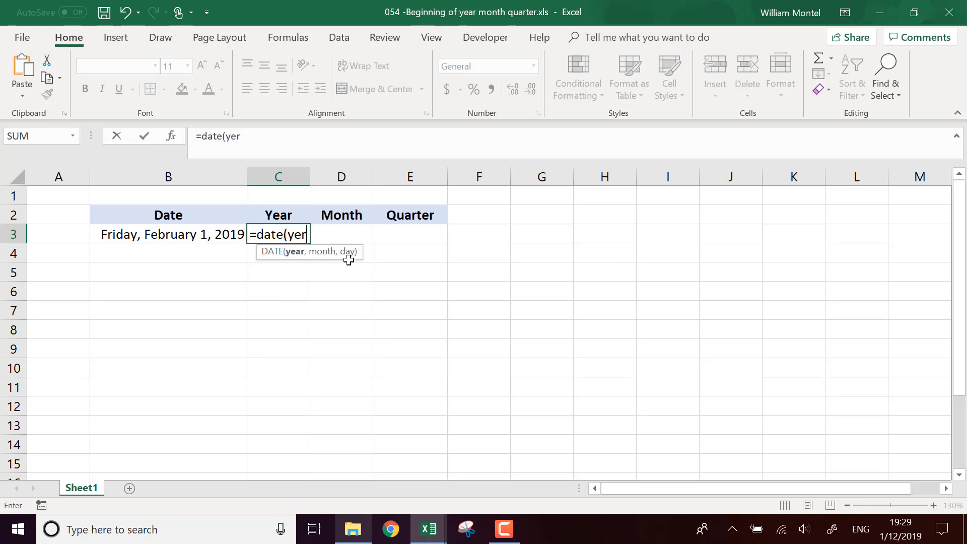
{"action": "key", "text": "BackSpace"}
{"action": "type", "text": "a"}
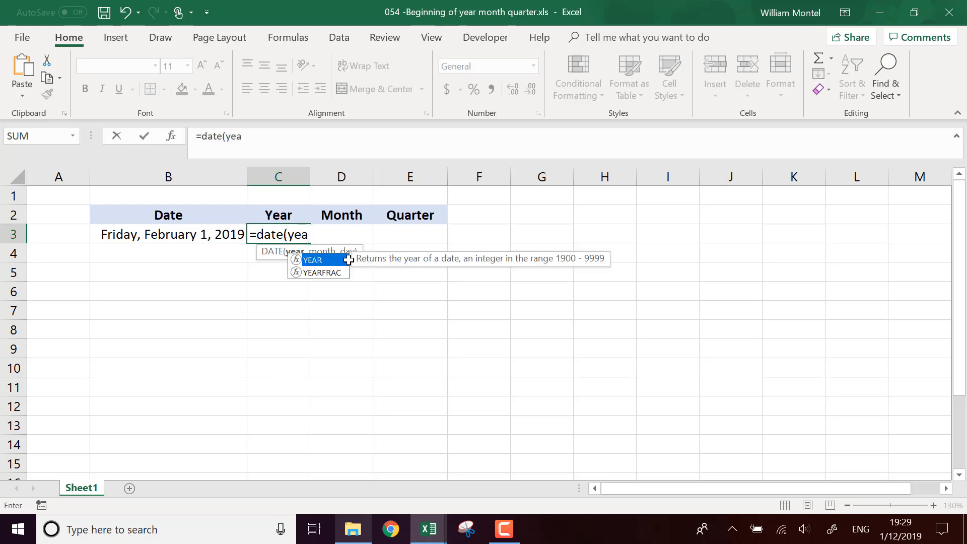
{"action": "double_click", "coordinate": [348, 260]}
{"action": "key", "text": "Left"}
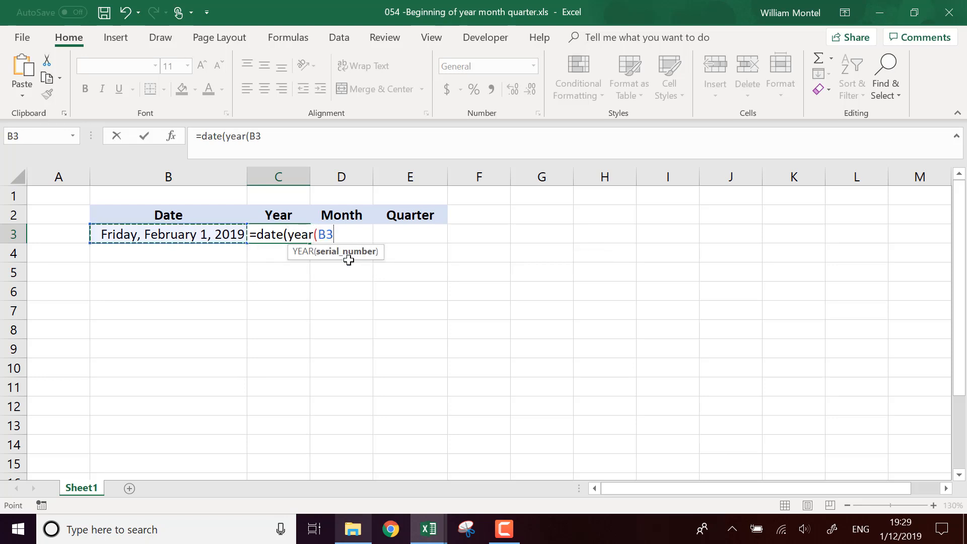
{"action": "type", "text": "),"}
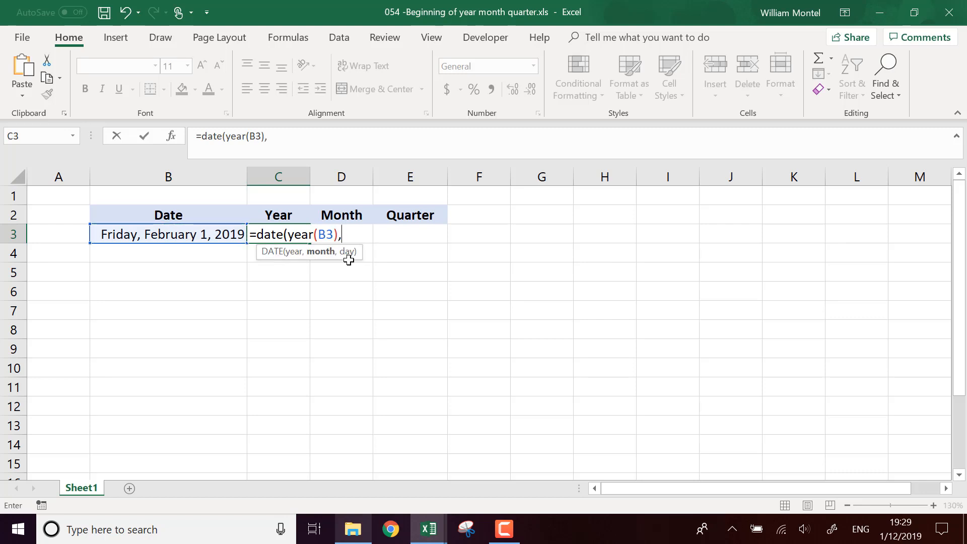
{"action": "type", "text": "1,1"}
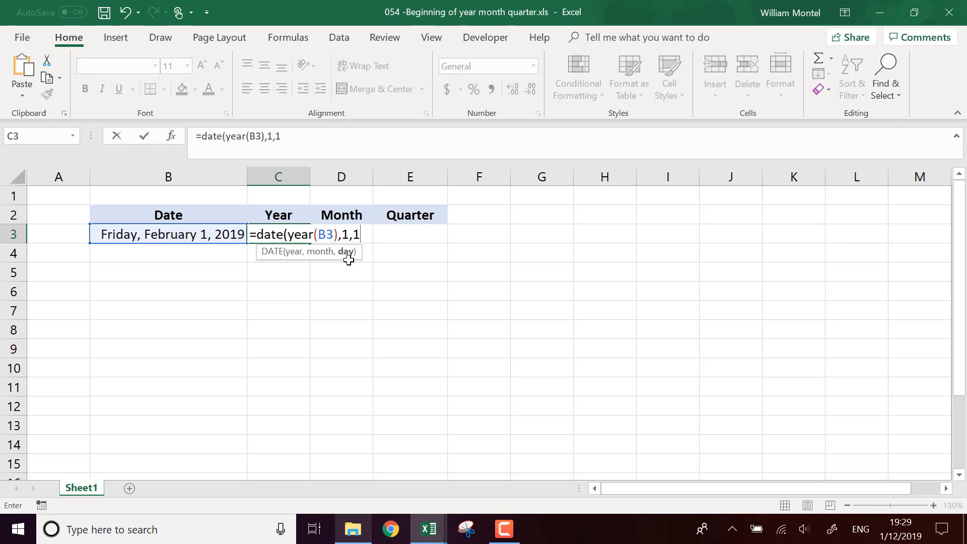
{"action": "type", "text": ")"}
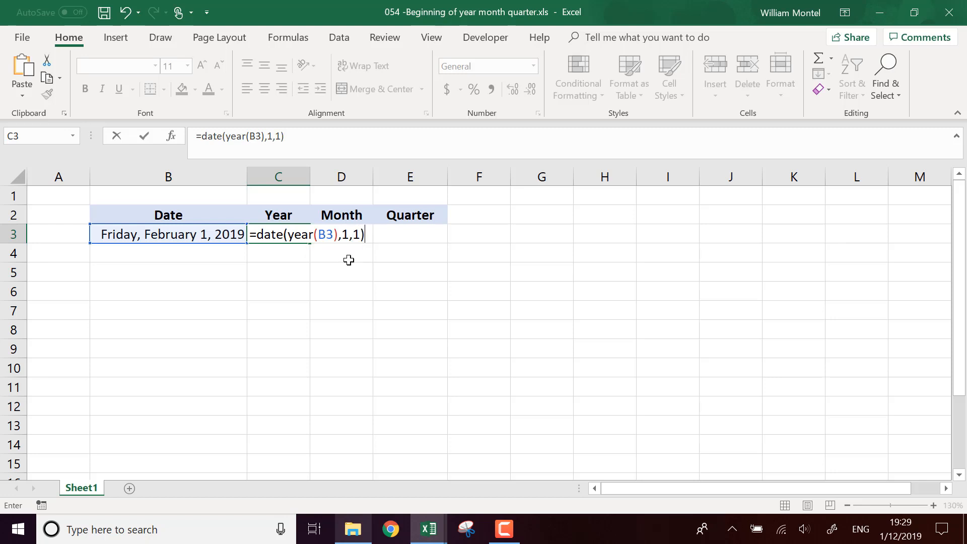
{"action": "key", "text": "Return"}
Step: Format the year start date in C3 as Long Date
{"action": "left_click", "coordinate": [298, 236]}
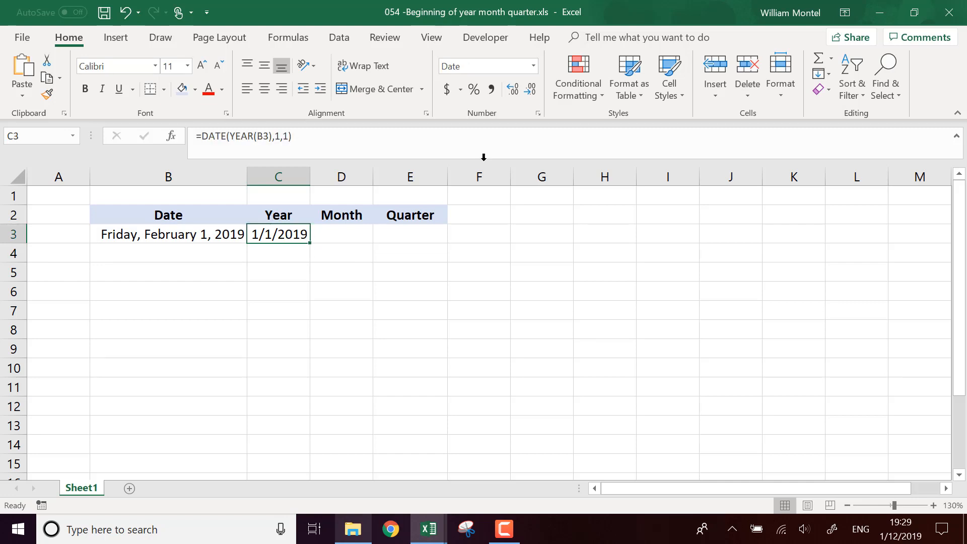
{"action": "left_click", "coordinate": [534, 67]}
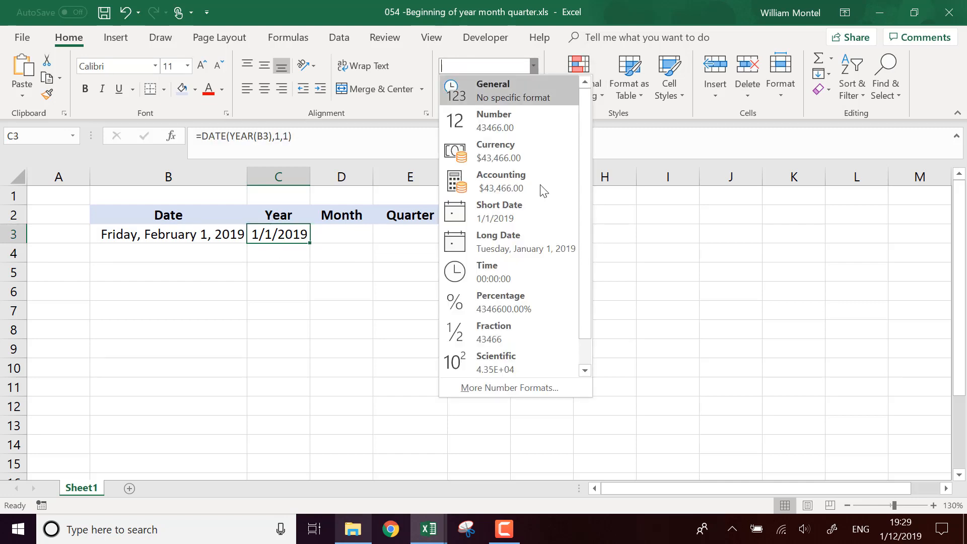
{"action": "left_click", "coordinate": [548, 249]}
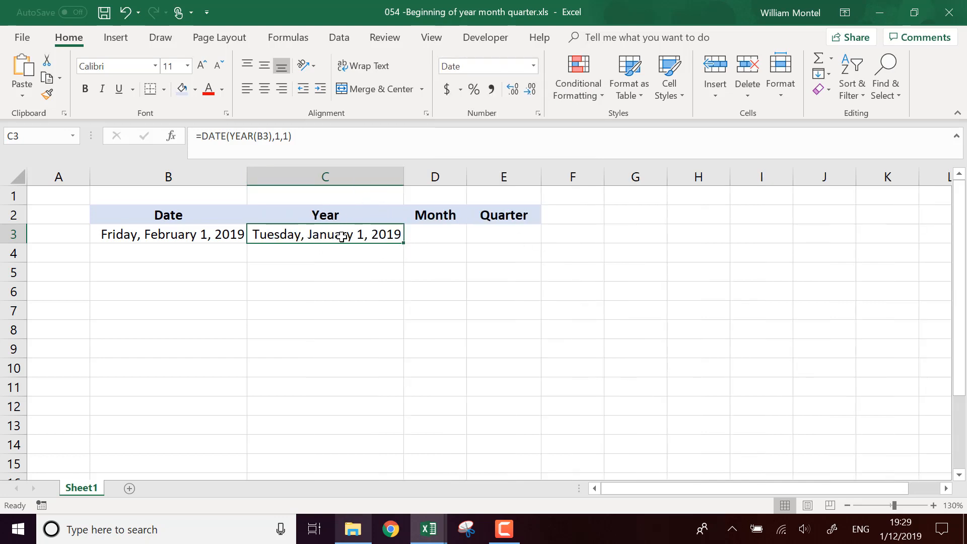
Step: Enter the start-of-month formula =DATE(YEAR(B3),MONTH(B3),1) in cell D3 under Month
{"action": "left_click", "coordinate": [447, 233]}
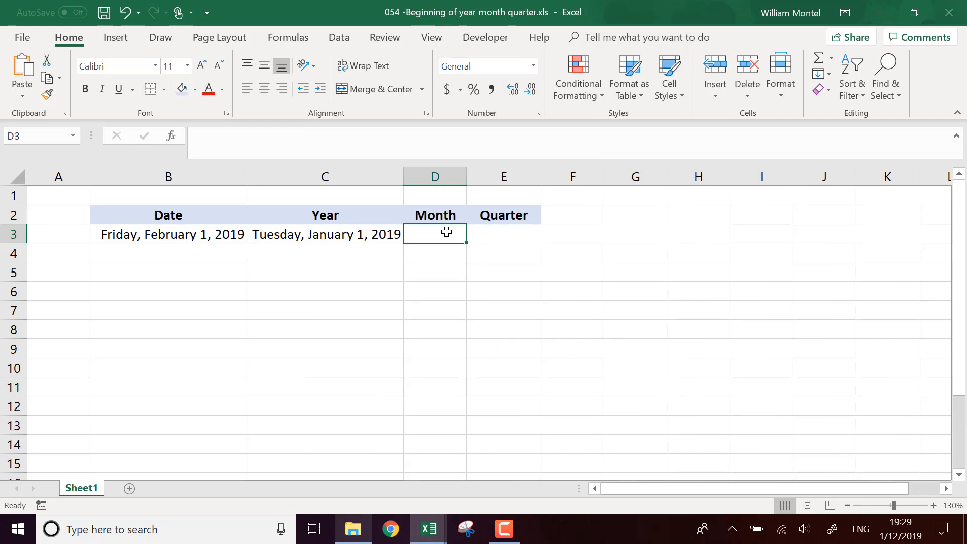
{"action": "type", "text": "="}
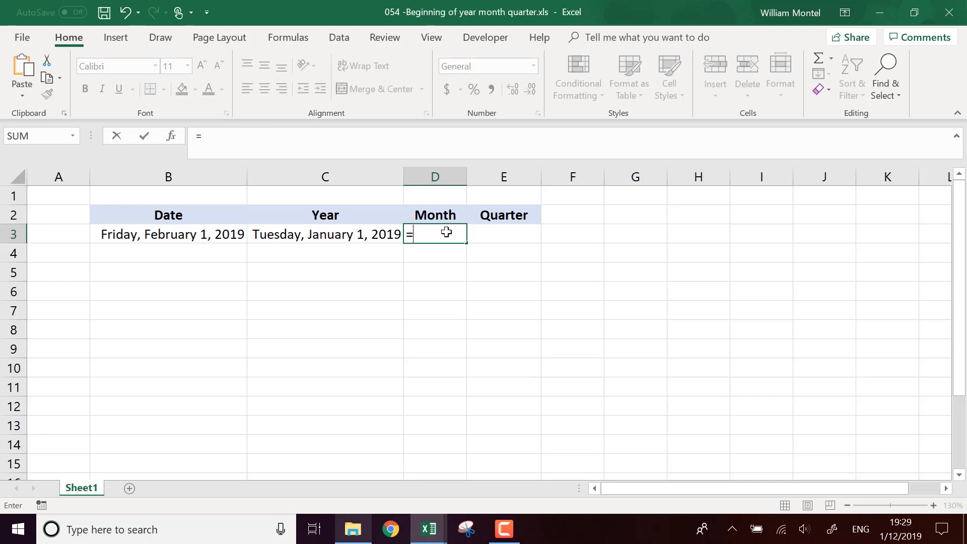
{"action": "type", "text": "date("}
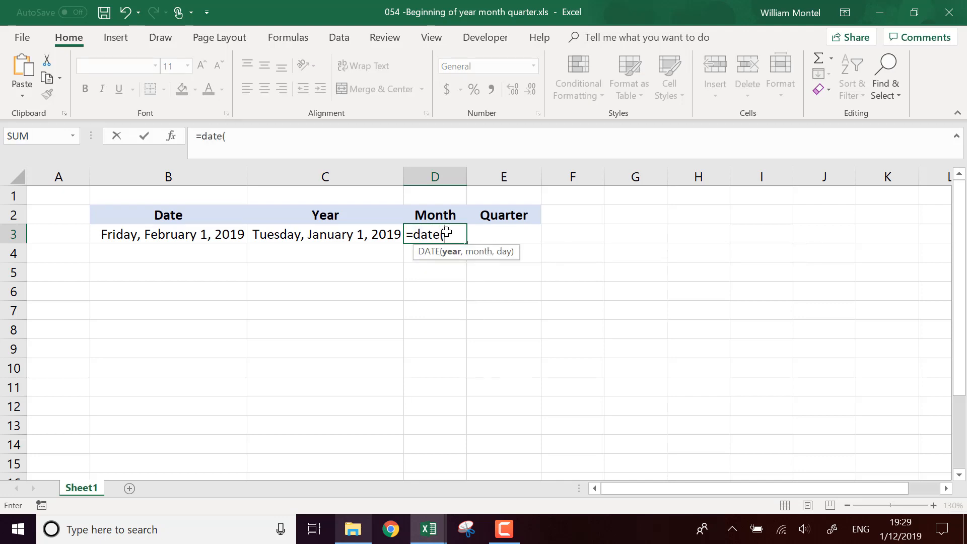
{"action": "type", "text": "year("}
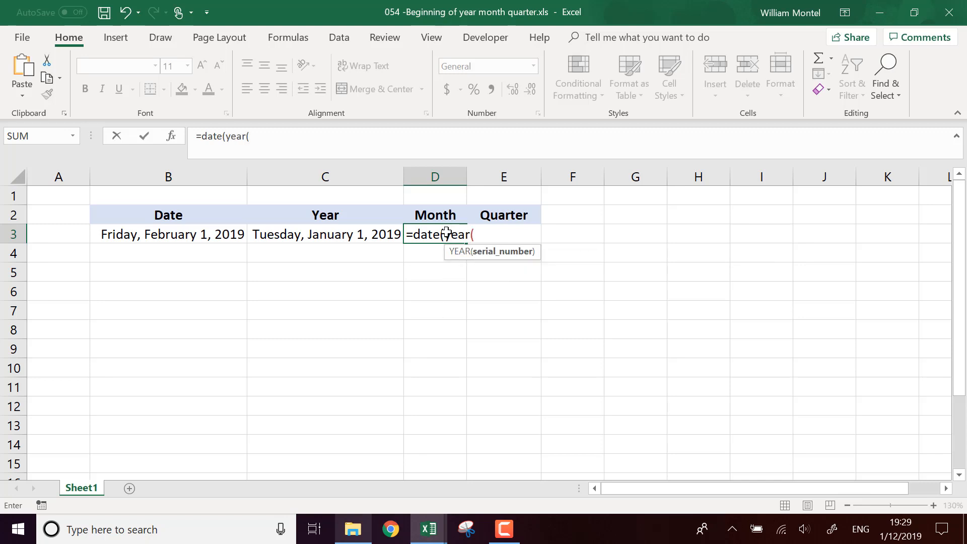
{"action": "key", "text": "Left"}
{"action": "key", "text": "Left"}
{"action": "key", "text": "Left"}
{"action": "key", "text": "Right"}
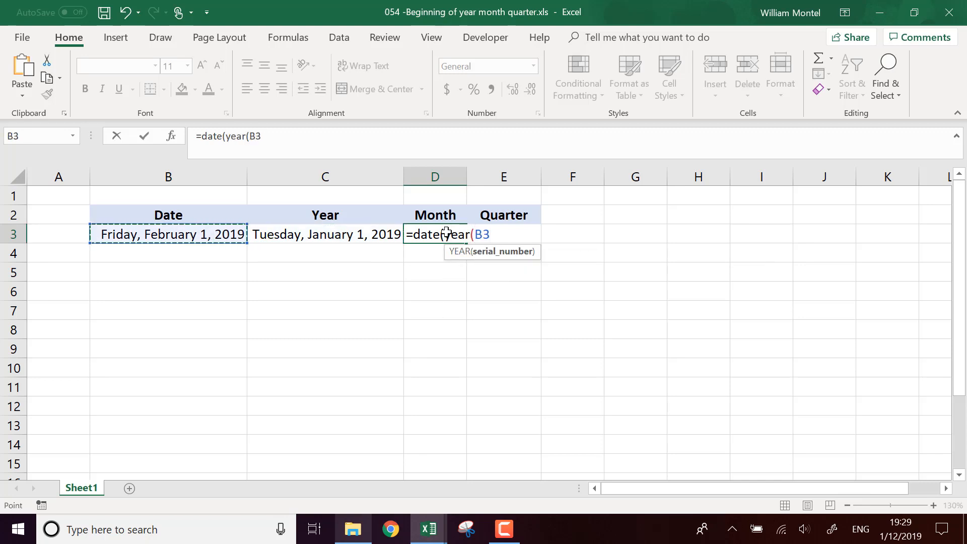
{"action": "type", "text": ")"}
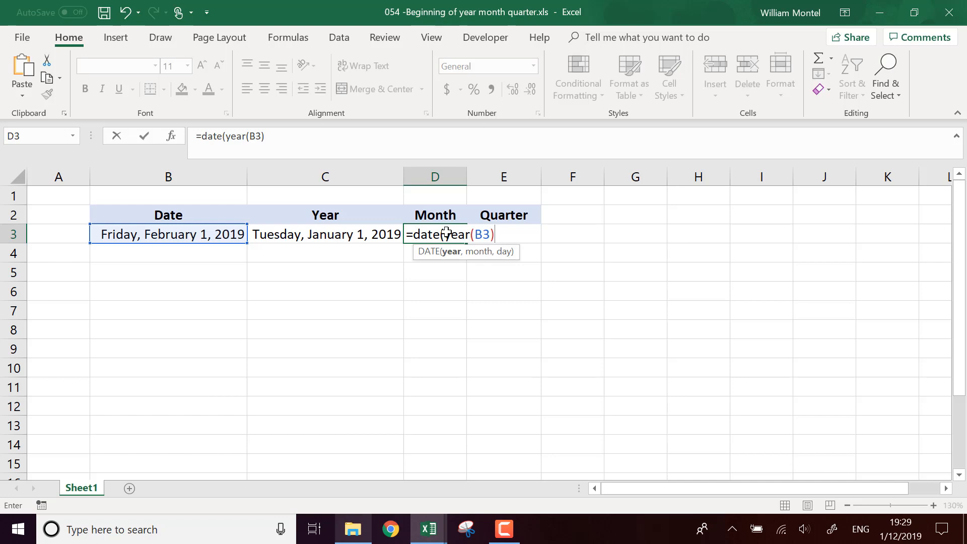
{"action": "type", "text": ",m"}
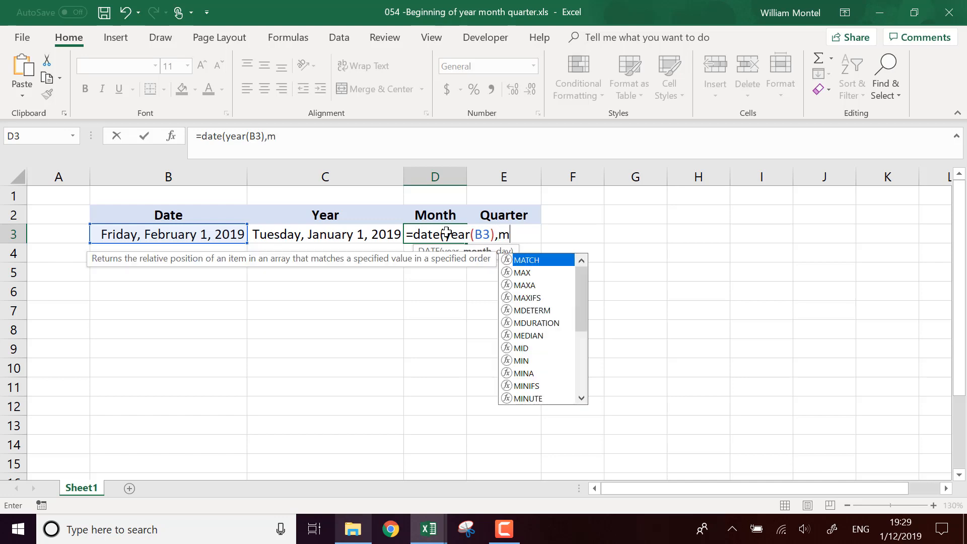
{"action": "type", "text": "onth("}
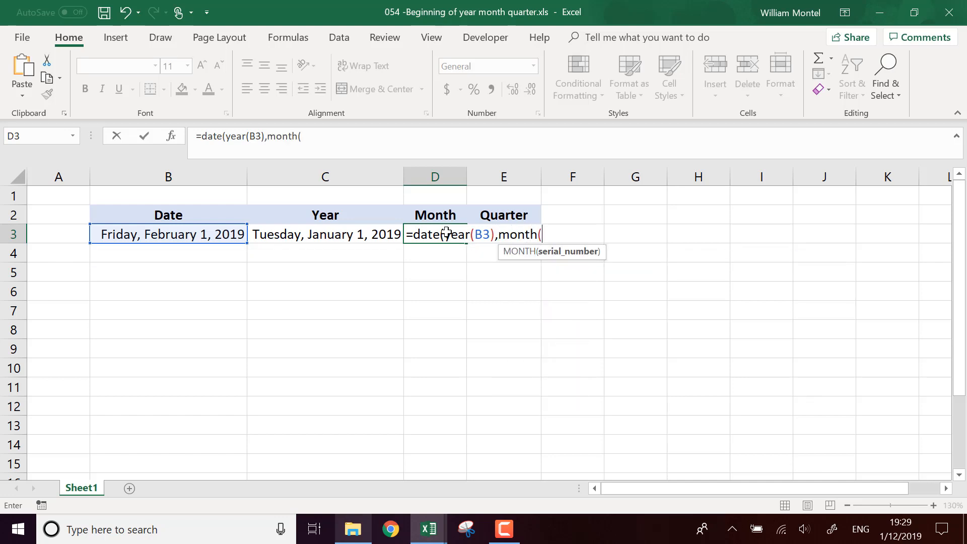
{"action": "key", "text": "Left"}
{"action": "key", "text": "Left"}
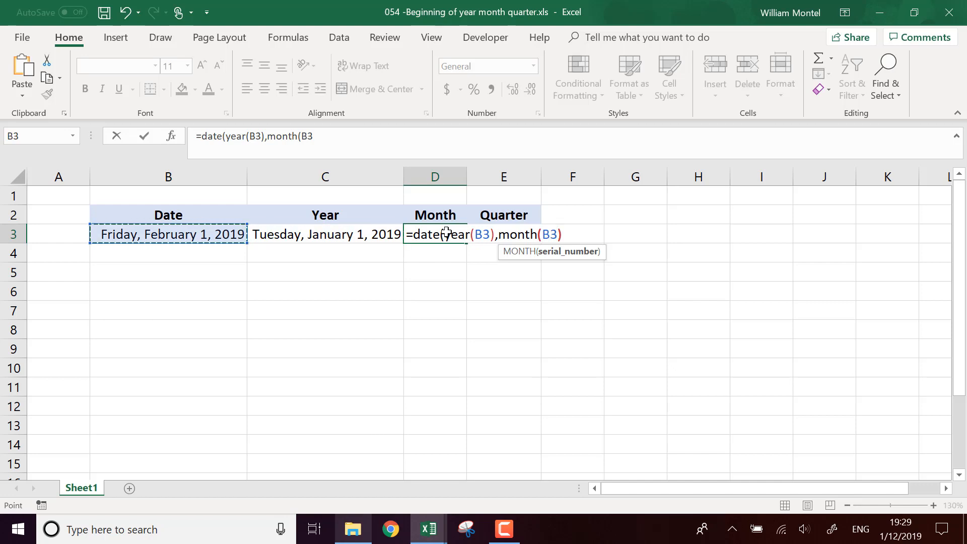
{"action": "type", "text": "),1"}
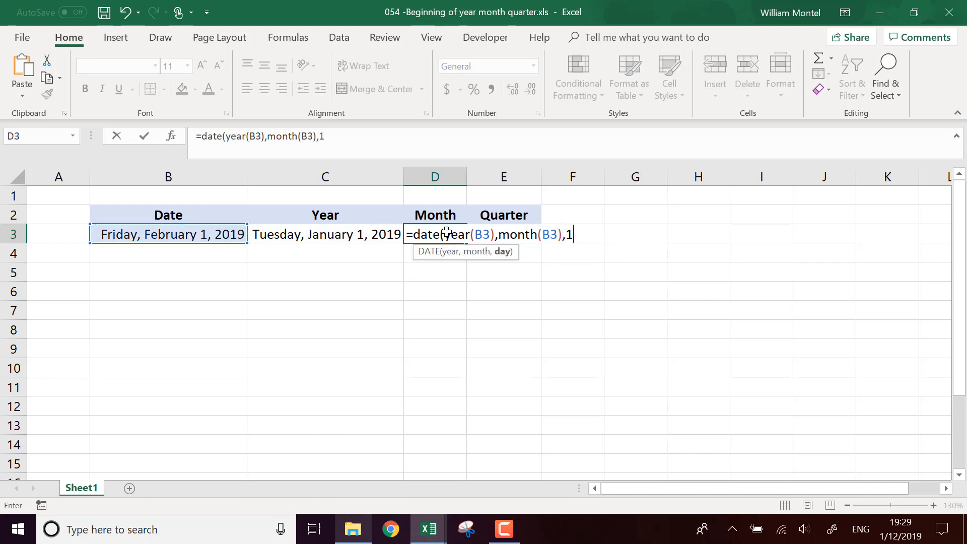
{"action": "type", "text": ")"}
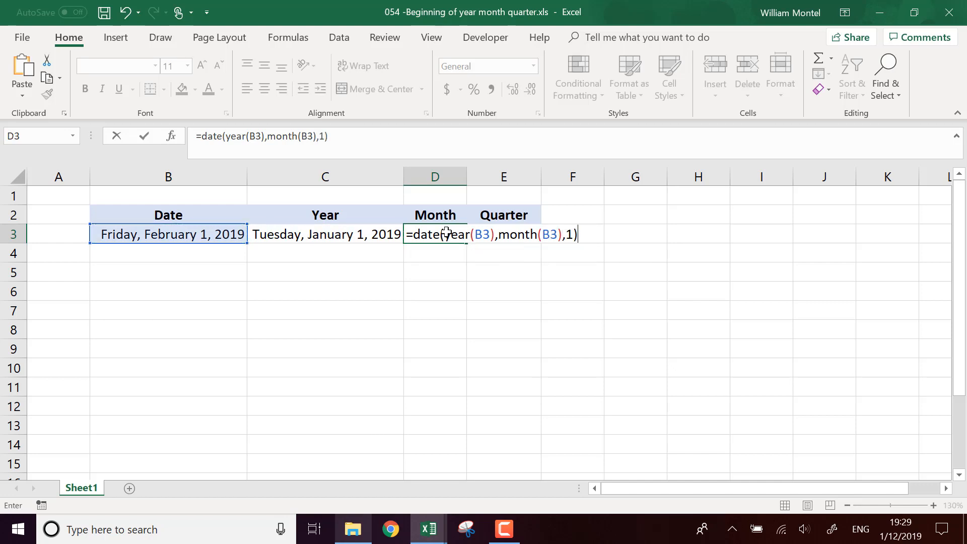
{"action": "key", "text": "Return"}
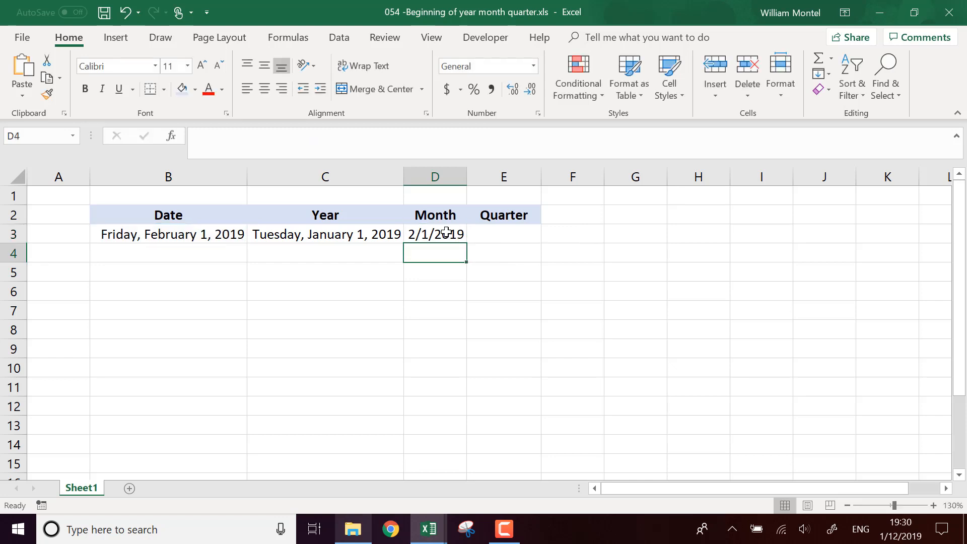
Step: Format the month start date in D3 as Long Date
{"action": "left_click", "coordinate": [447, 232]}
{"action": "left_click", "coordinate": [533, 66]}
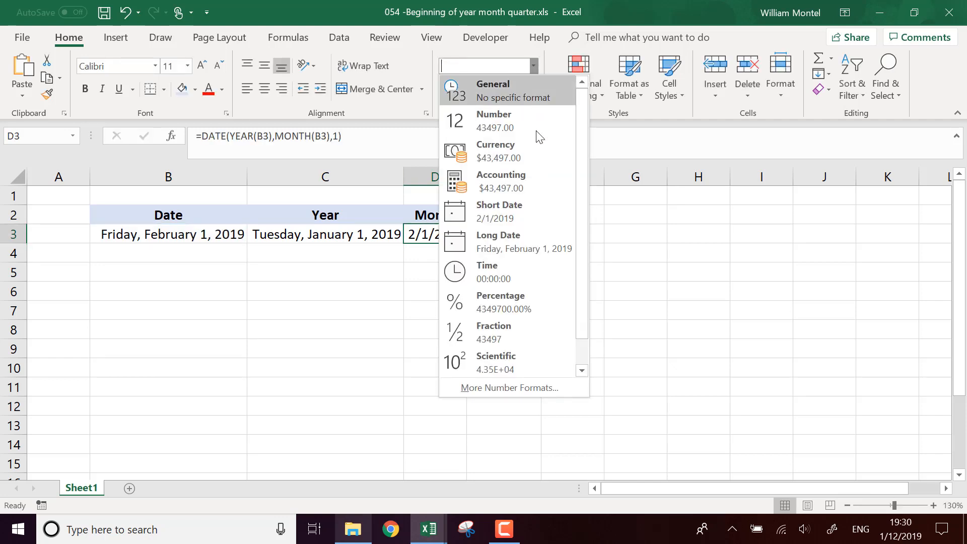
{"action": "left_click", "coordinate": [543, 242]}
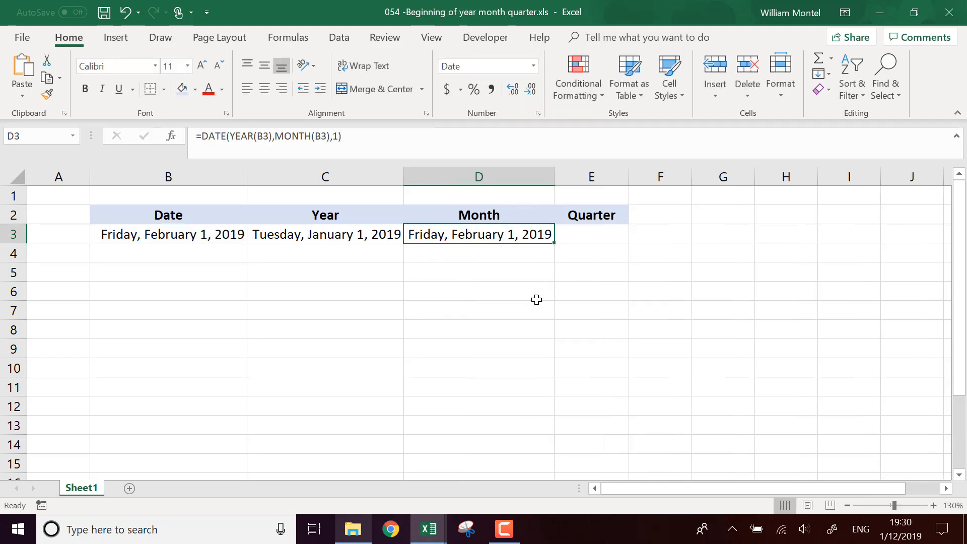
Step: Add a second date in B4 with the formula =B3+35
{"action": "left_click", "coordinate": [165, 235]}
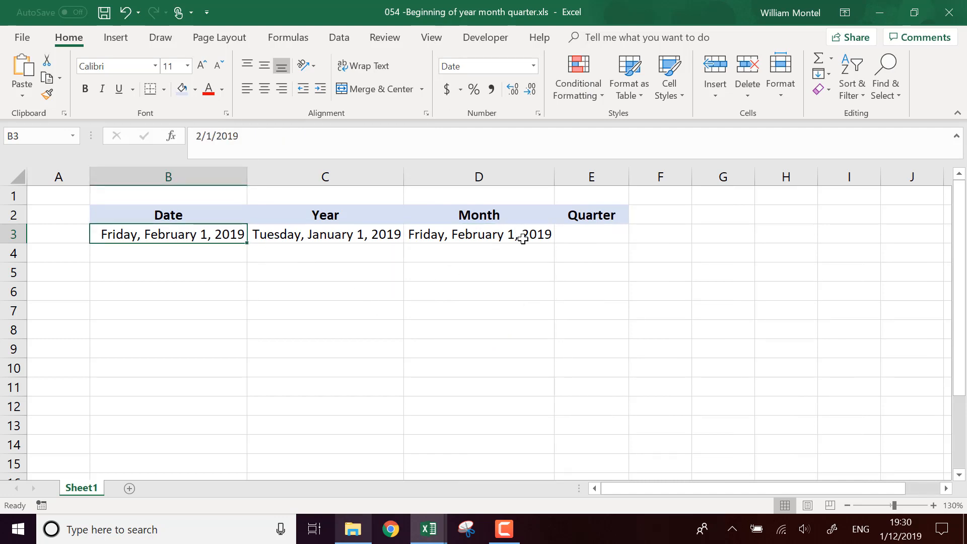
{"action": "left_click", "coordinate": [209, 253]}
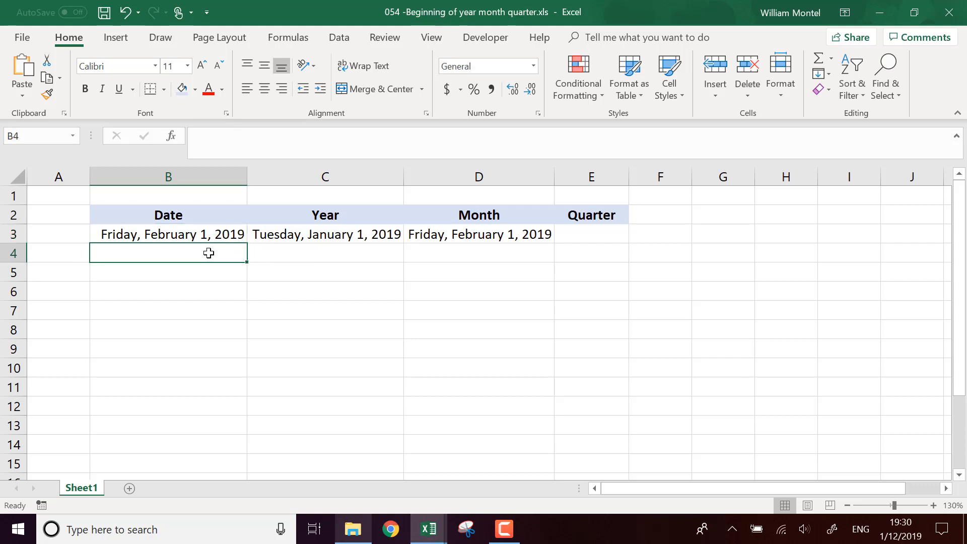
{"action": "type", "text": "="}
{"action": "key", "text": "Up"}
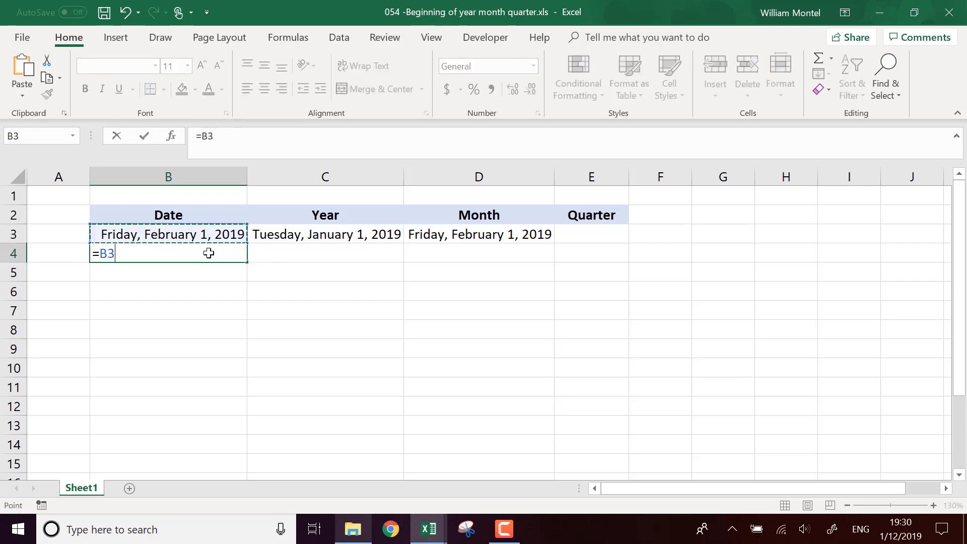
{"action": "type", "text": "+35"}
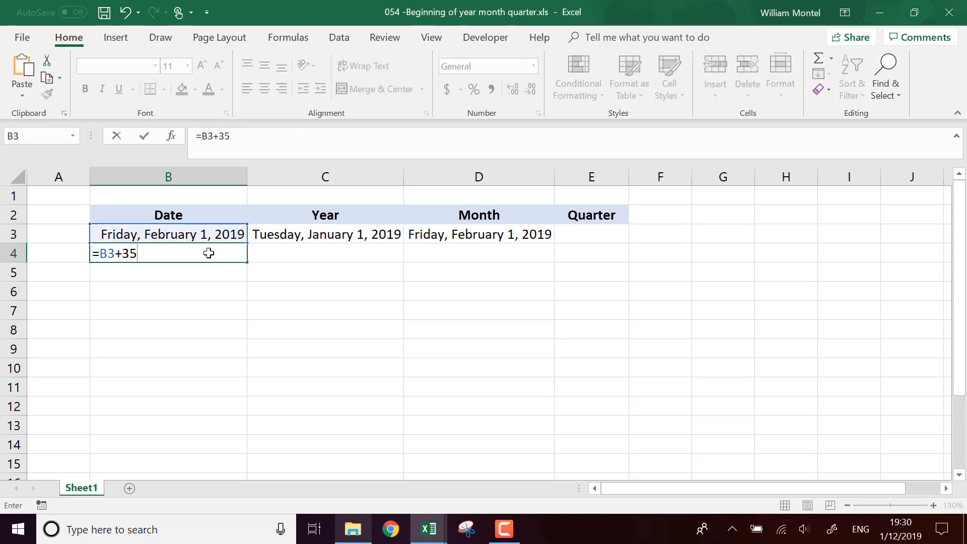
{"action": "key", "text": "Return"}
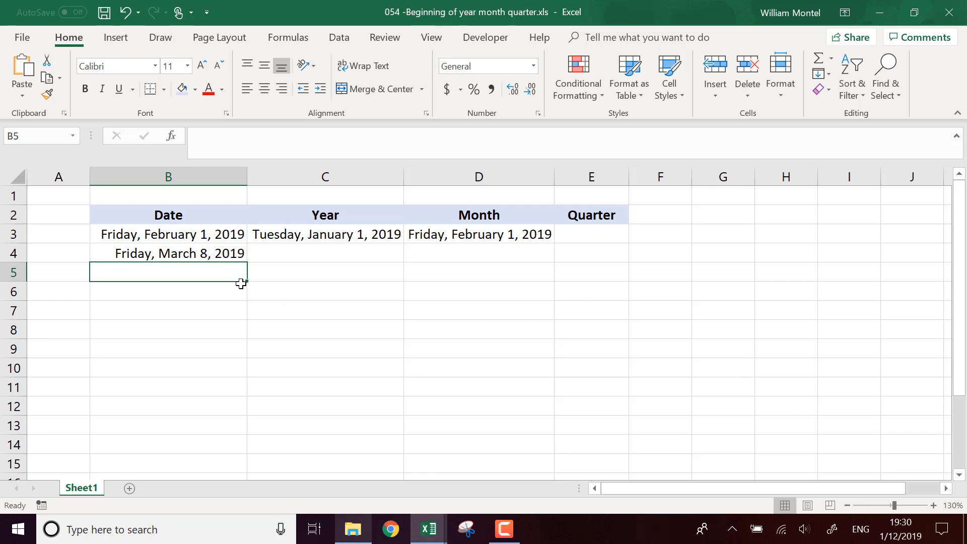
{"action": "type", "text": "+"}
{"action": "key", "text": "Up"}
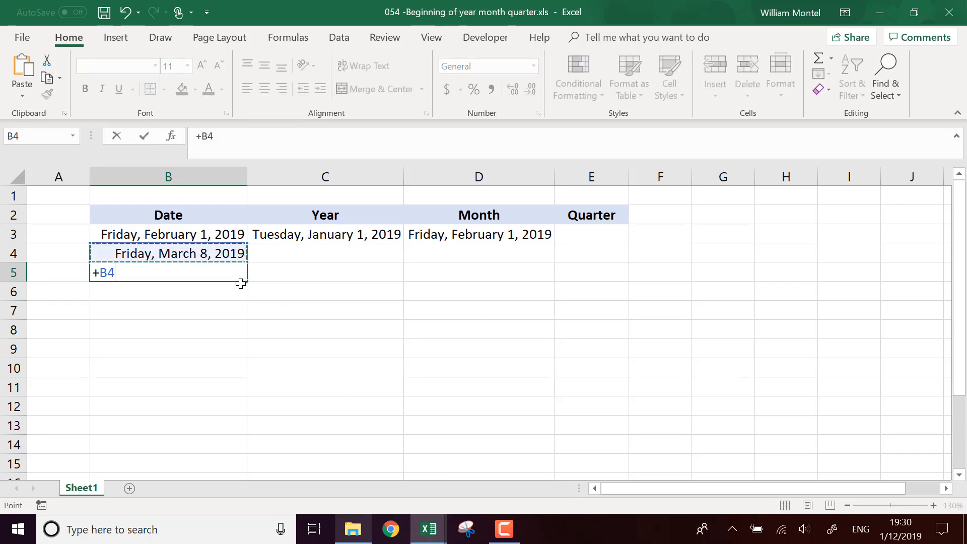
{"action": "type", "text": "35"}
{"action": "key", "text": "Escape"}
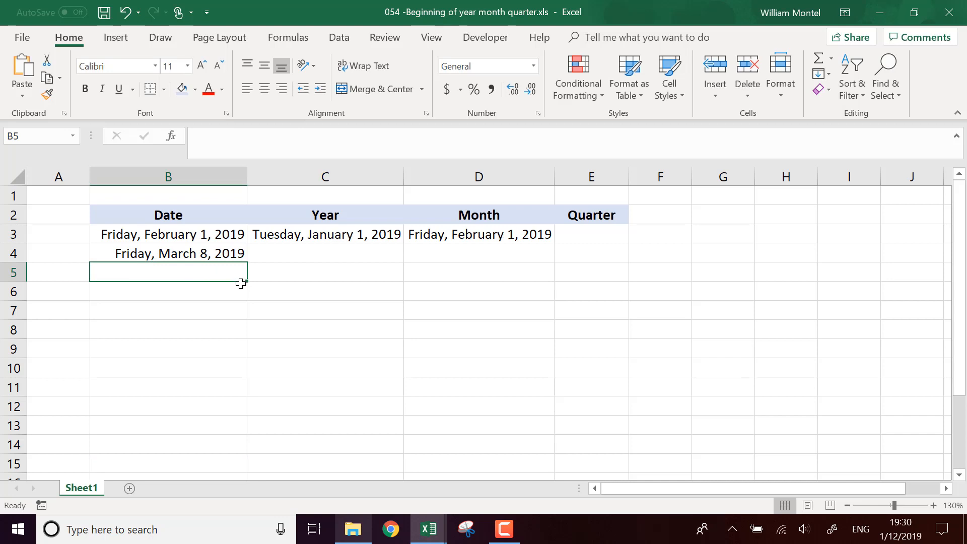
Step: Enter =+B4+35 in B5 as the next date and fill the formula down through B8
{"action": "type", "text": "+"}
{"action": "key", "text": "Up"}
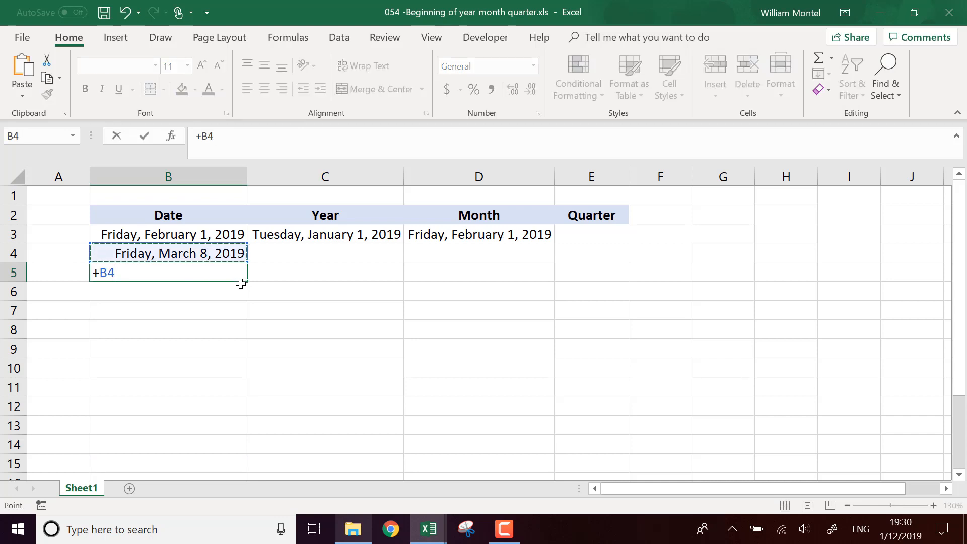
{"action": "type", "text": "+35"}
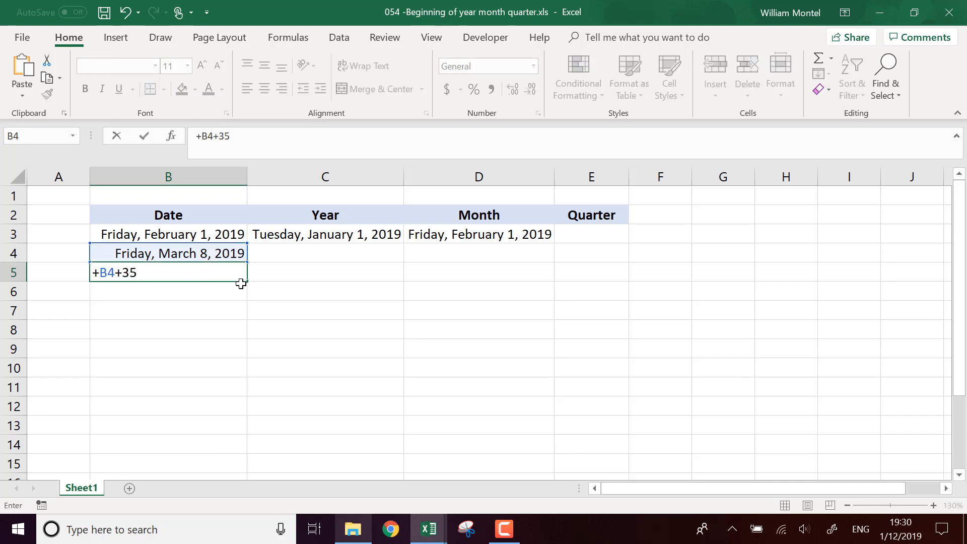
{"action": "key", "text": "Return"}
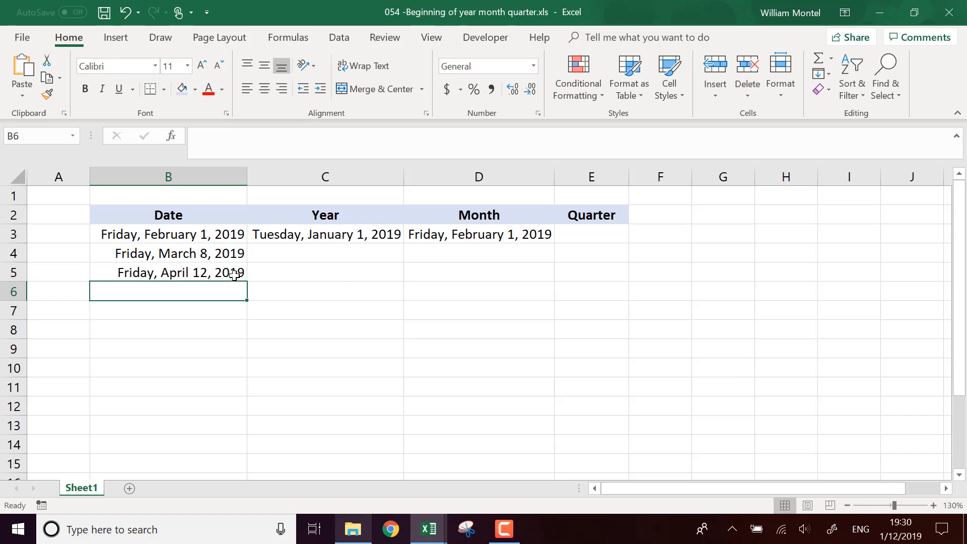
{"action": "left_click", "coordinate": [237, 274]}
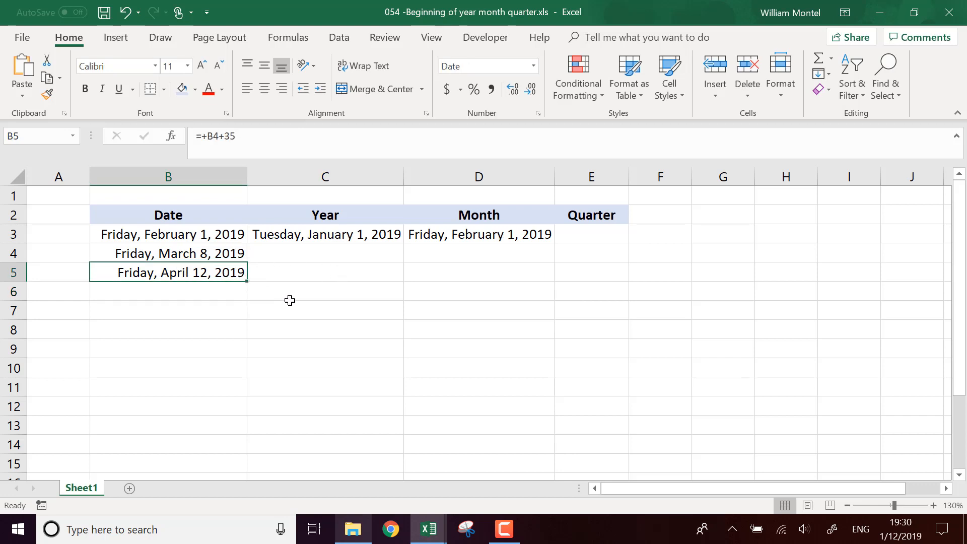
{"action": "left_click_drag", "start_coordinate": [247, 281], "coordinate": [249, 337]}
{"action": "left_click", "coordinate": [384, 305]}
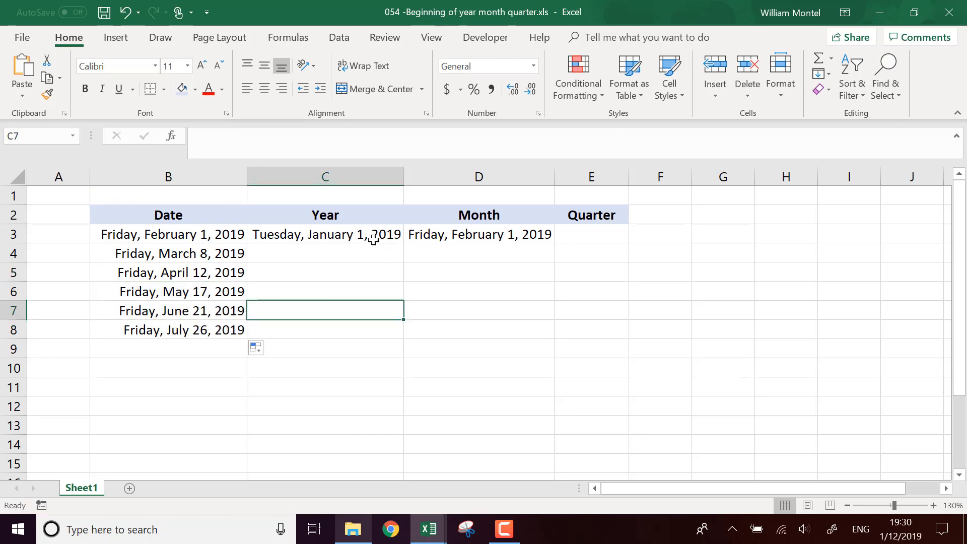
Step: Fill the year and month start formulas in C3:D3 down to row 8 and autofit the Month column's width
{"action": "left_click_drag", "start_coordinate": [373, 240], "coordinate": [519, 236]}
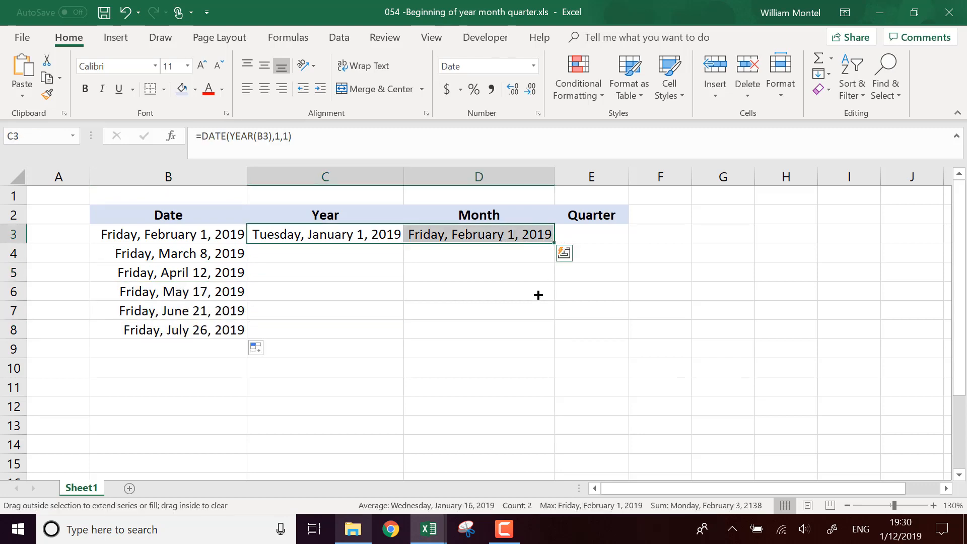
{"action": "left_click_drag", "start_coordinate": [538, 295], "coordinate": [527, 337]}
{"action": "left_click", "coordinate": [704, 253]}
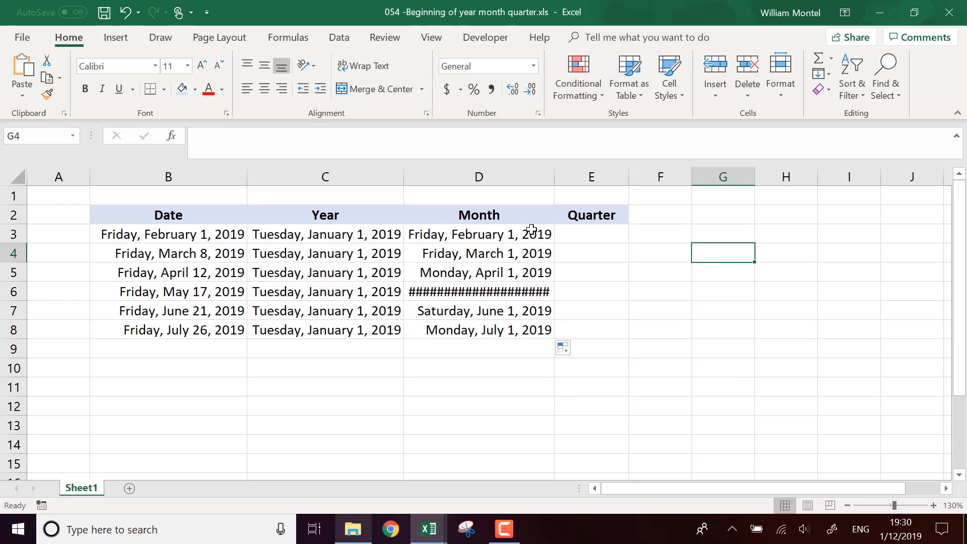
{"action": "double_click", "coordinate": [548, 174]}
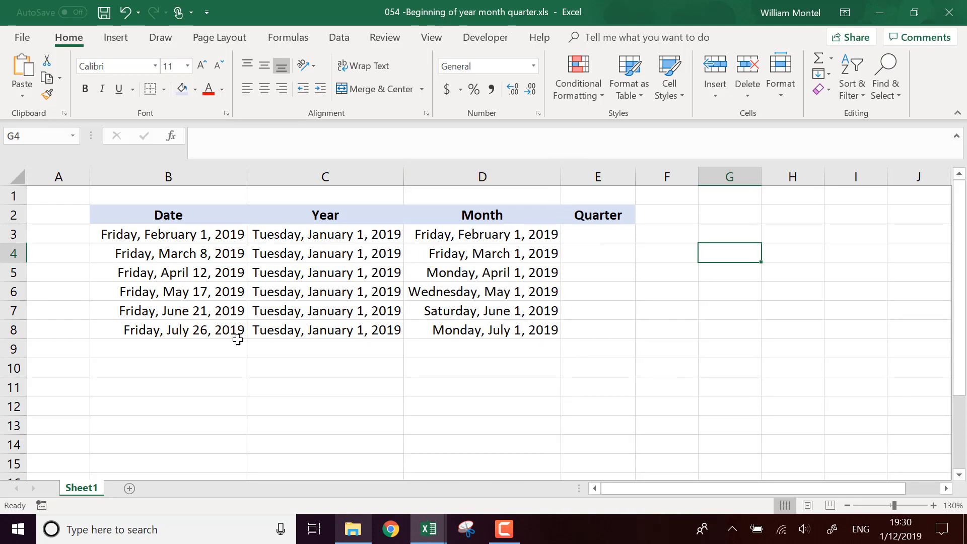
Step: Extend the date series from B8 down to B15 and autofit the Date column's width
{"action": "left_click", "coordinate": [202, 337]}
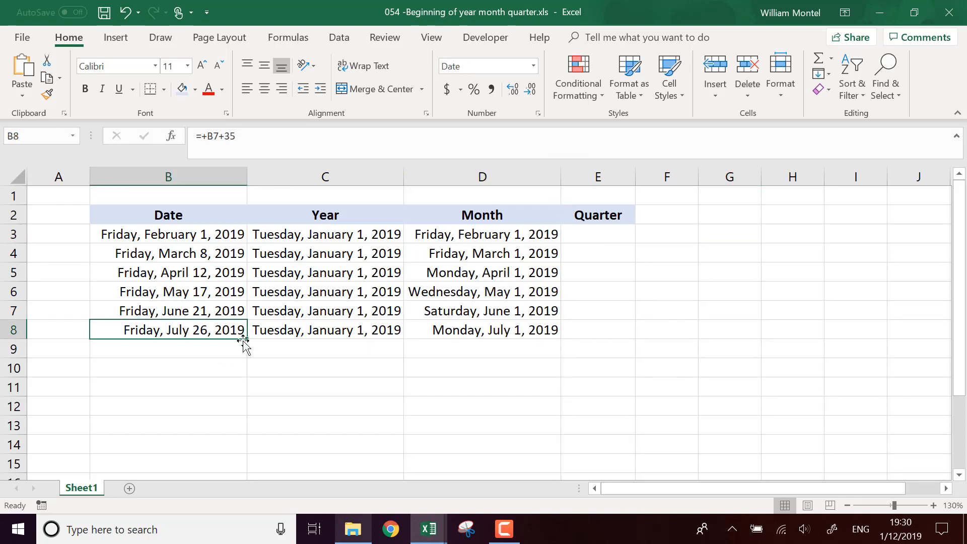
{"action": "left_click", "coordinate": [282, 362]}
{"action": "left_click", "coordinate": [219, 330]}
{"action": "left_click_drag", "start_coordinate": [248, 339], "coordinate": [243, 469]}
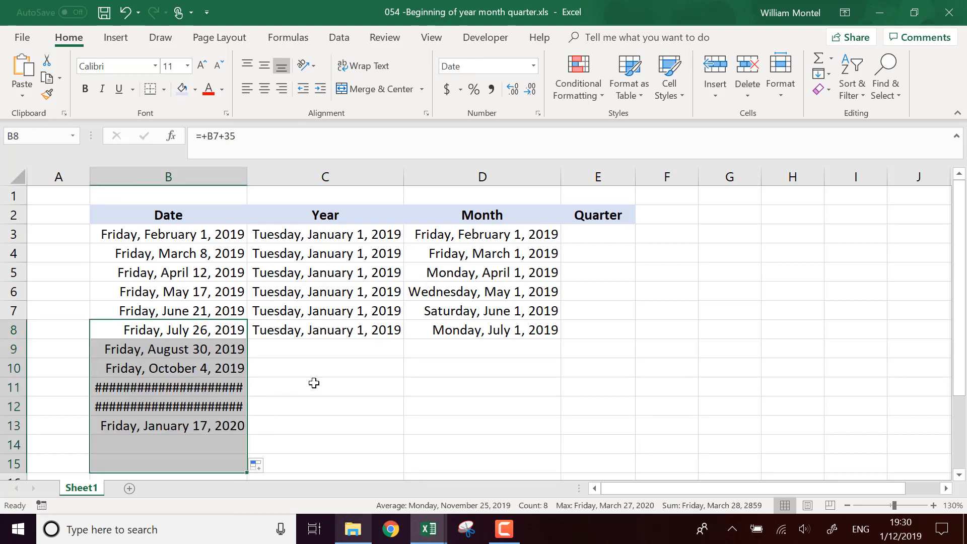
{"action": "double_click", "coordinate": [247, 177]}
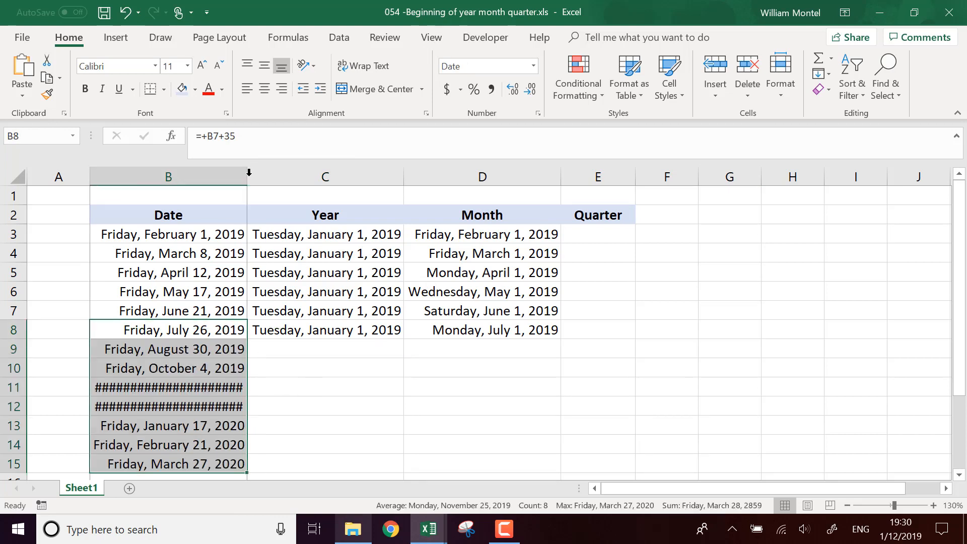
{"action": "left_click", "coordinate": [434, 362]}
Step: Fill the year and month start formulas from C8:D8 down to row 15 and autofit both columns
{"action": "left_click_drag", "start_coordinate": [395, 330], "coordinate": [529, 471]}
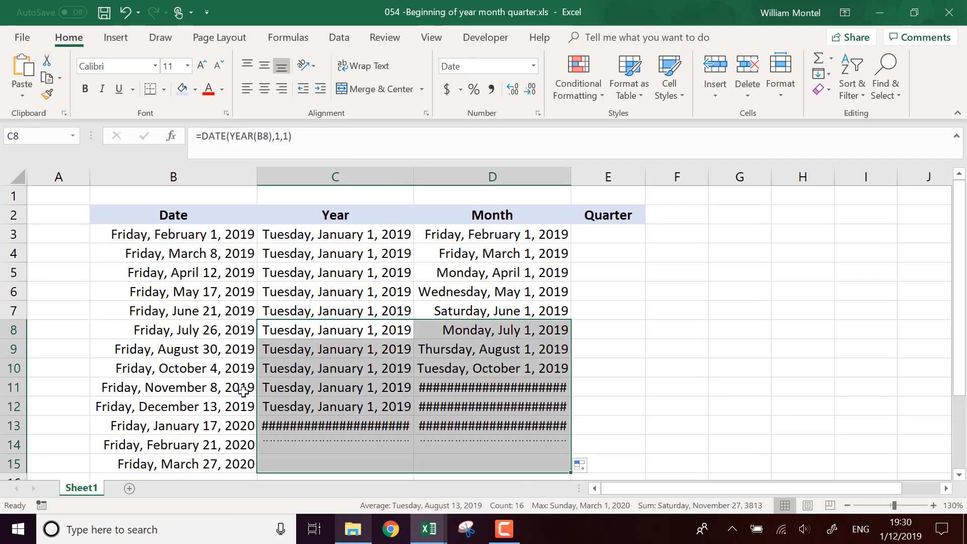
{"action": "double_click", "coordinate": [414, 172]}
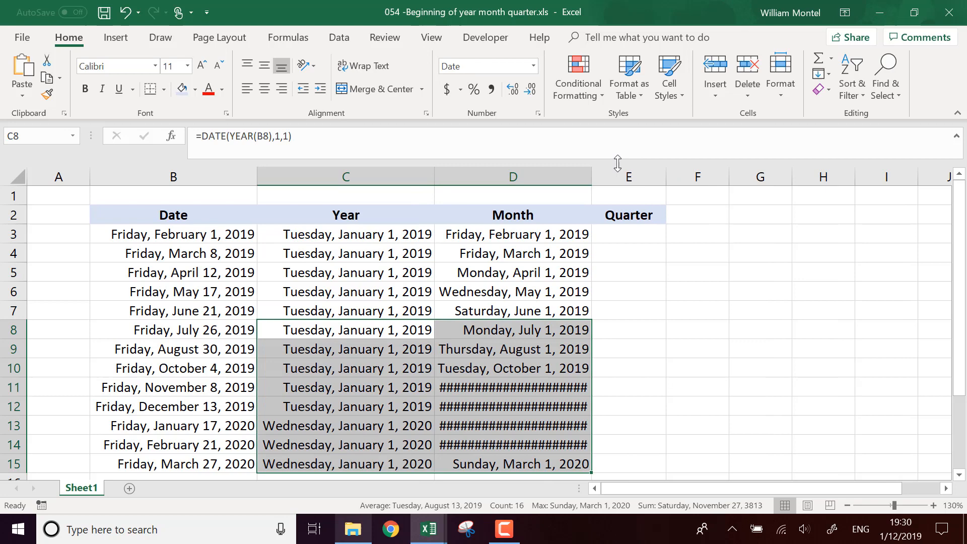
{"action": "double_click", "coordinate": [590, 172]}
{"action": "left_click", "coordinate": [422, 420]}
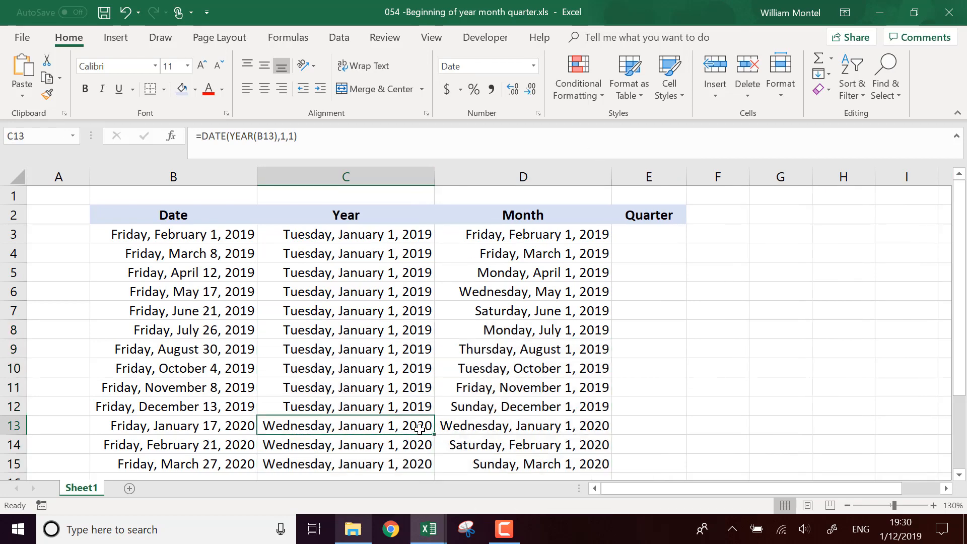
{"action": "left_click_drag", "start_coordinate": [408, 246], "coordinate": [432, 453]}
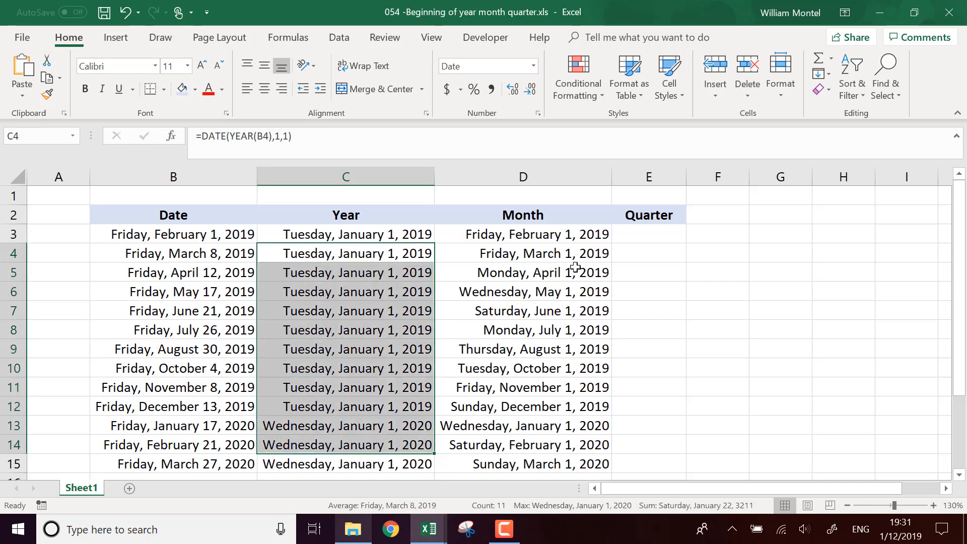
{"action": "left_click", "coordinate": [575, 267]}
{"action": "left_click_drag", "start_coordinate": [573, 372], "coordinate": [577, 406]}
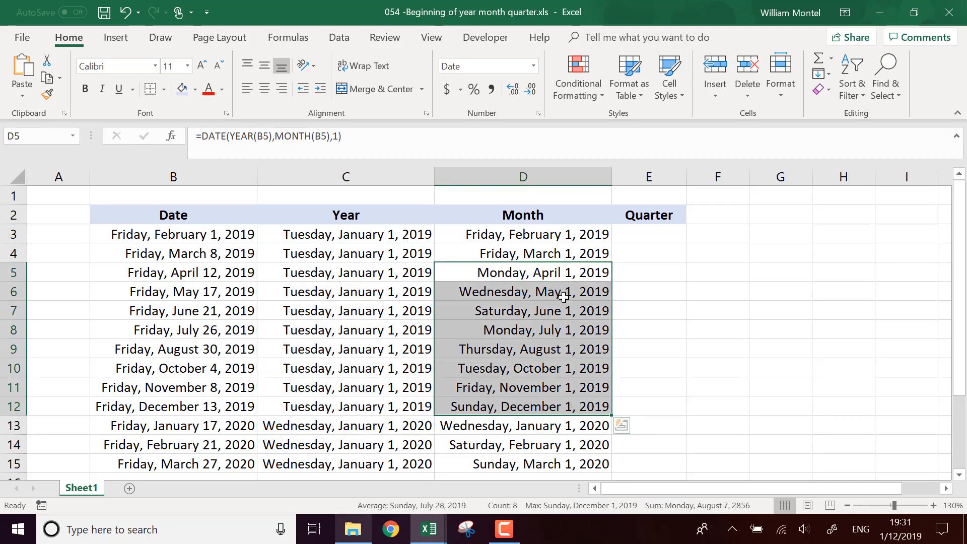
{"action": "left_click", "coordinate": [682, 376]}
Step: Widen the Quarter column and enter the formula =DATE(YEAR(B3),1,1) in its first cell, E3
{"action": "left_click_drag", "start_coordinate": [688, 175], "coordinate": [741, 177]}
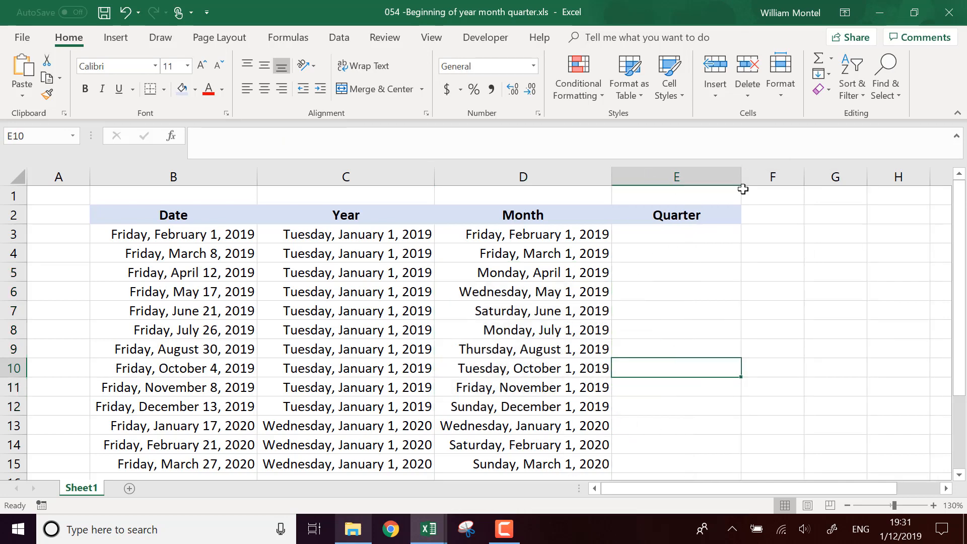
{"action": "left_click", "coordinate": [713, 228]}
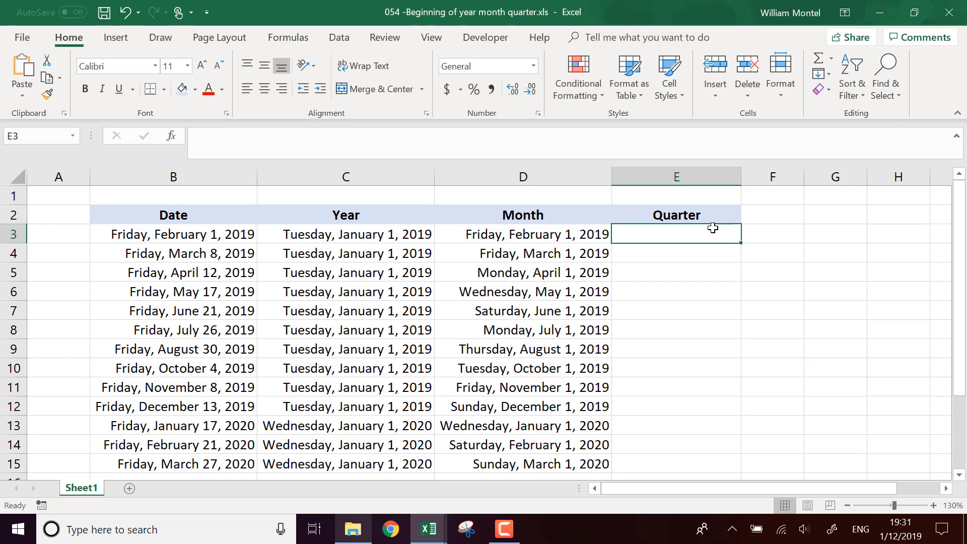
{"action": "type", "text": "="}
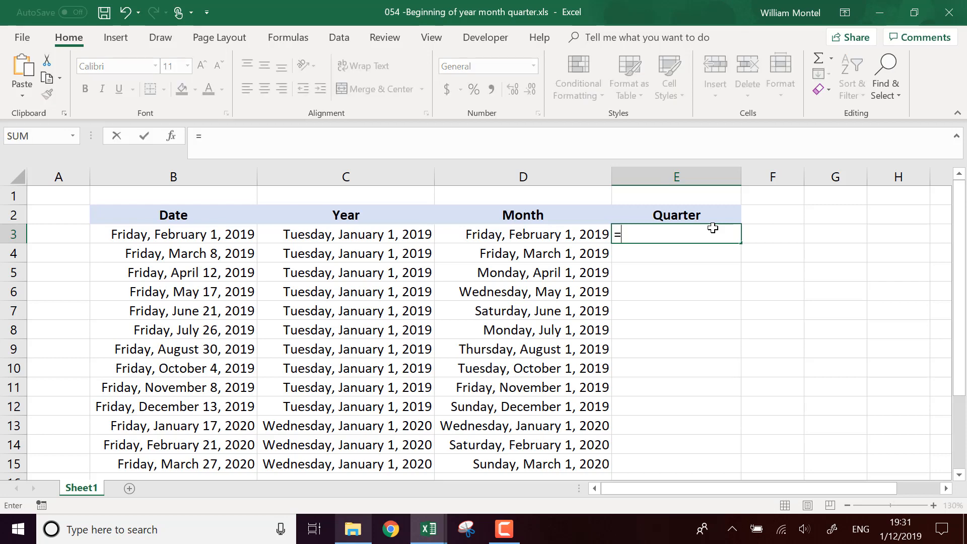
{"action": "type", "text": "date"}
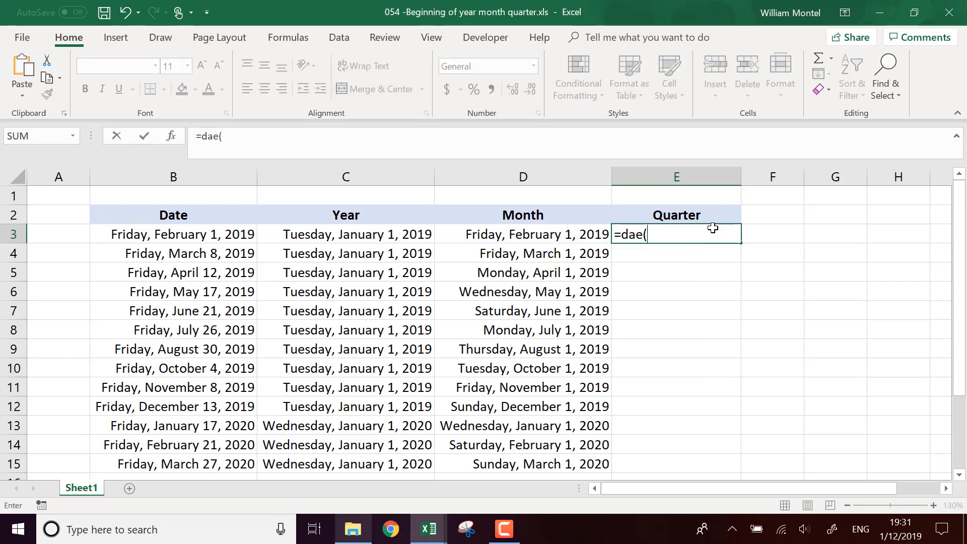
{"action": "type", "text": "("}
{"action": "key", "text": "BackSpace"}
{"action": "key", "text": "BackSpace"}
{"action": "type", "text": "te("}
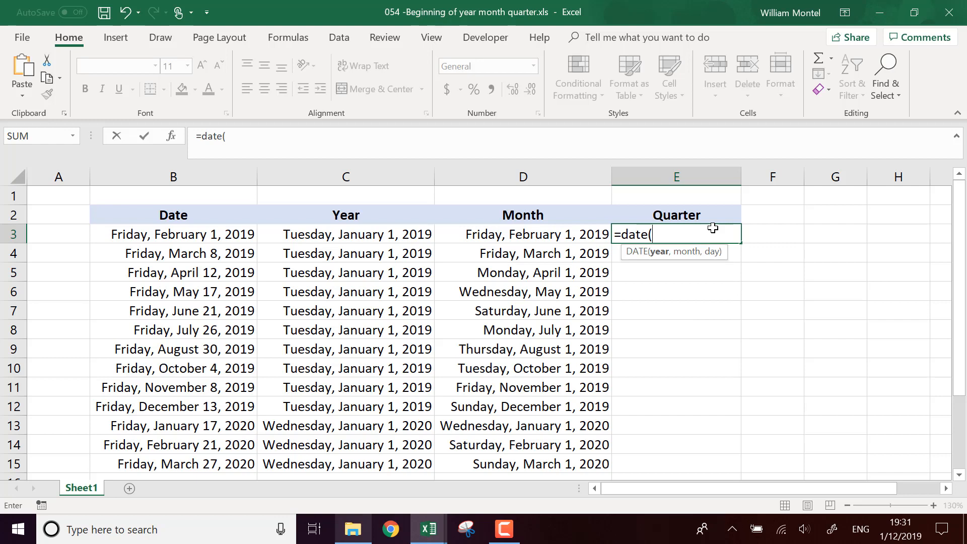
{"action": "type", "text": "year("}
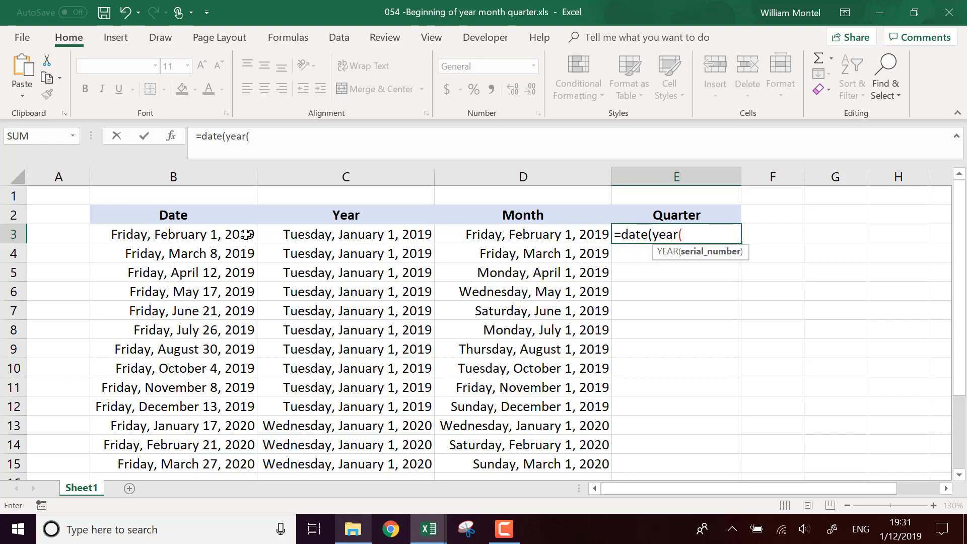
{"action": "left_click", "coordinate": [247, 235]}
{"action": "type", "text": "),"}
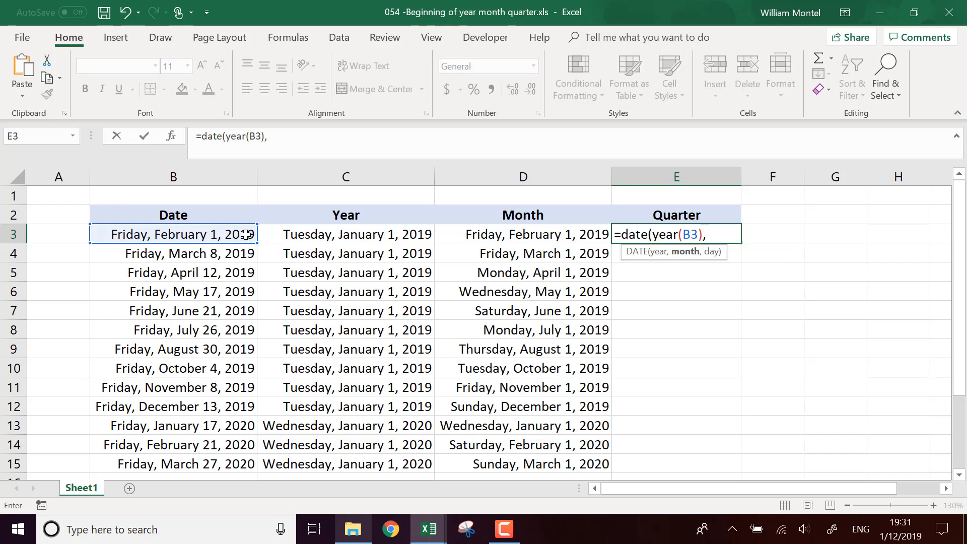
{"action": "type", "text": "1,1)"}
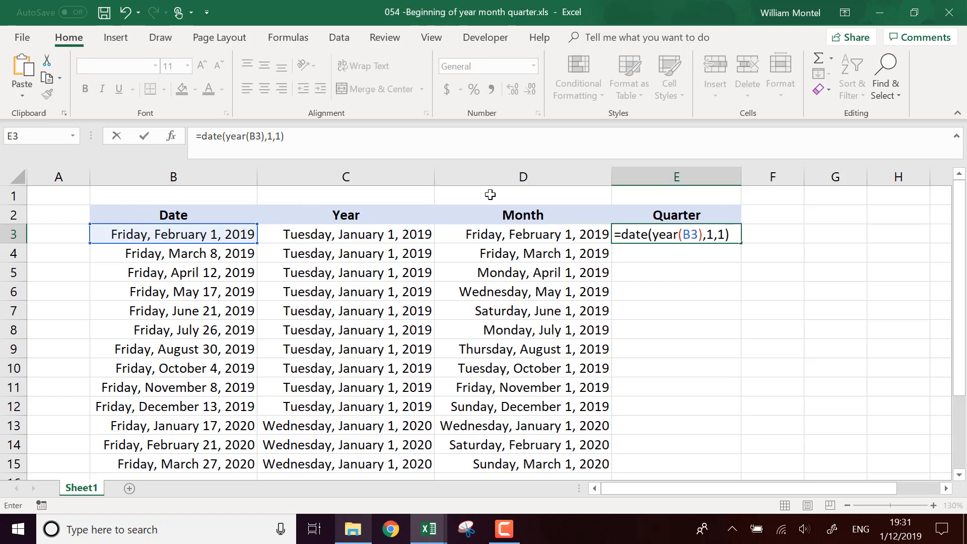
{"action": "left_click", "coordinate": [710, 234]}
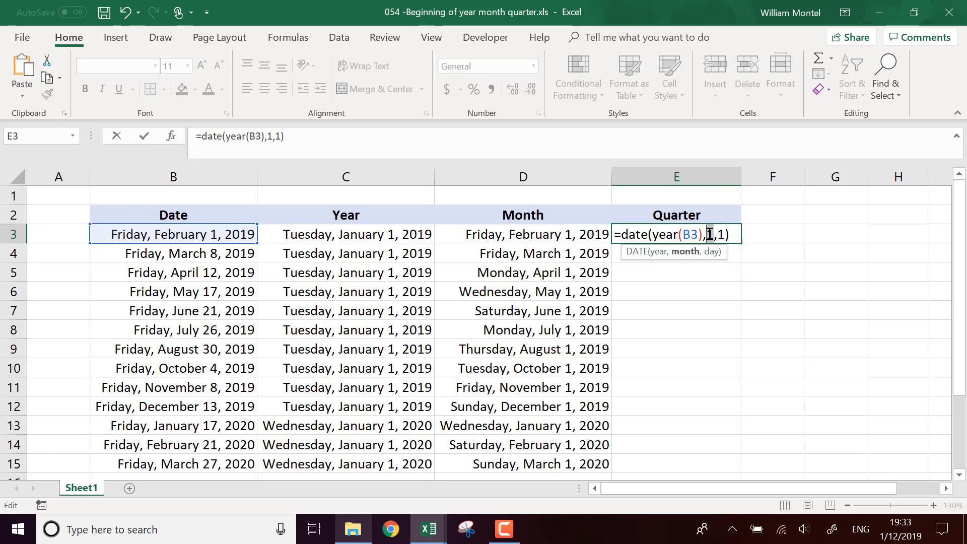
{"action": "key", "text": "Return"}
Step: Begin a helper formula in F3 that extracts the month of the first date with MONTH(B3)
{"action": "left_click", "coordinate": [801, 232]}
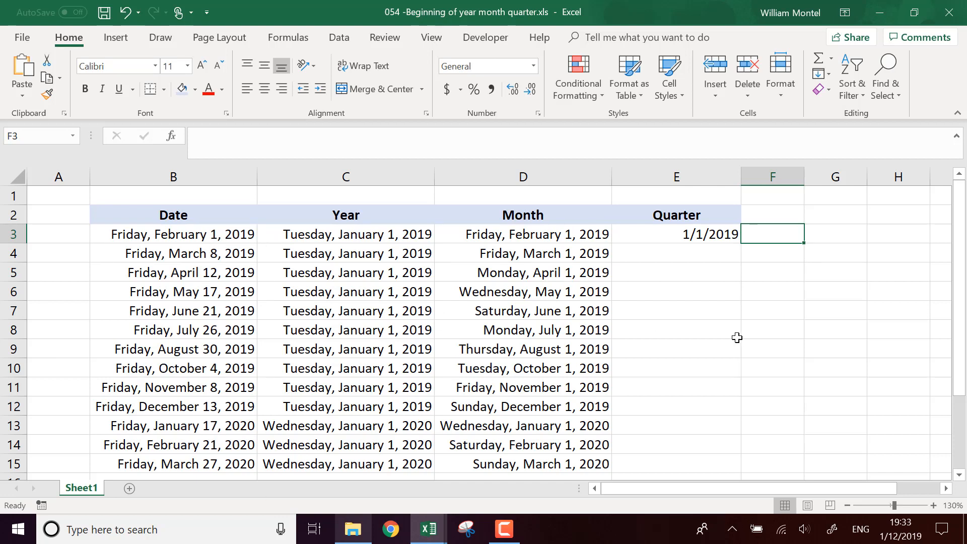
{"action": "type", "text": "="}
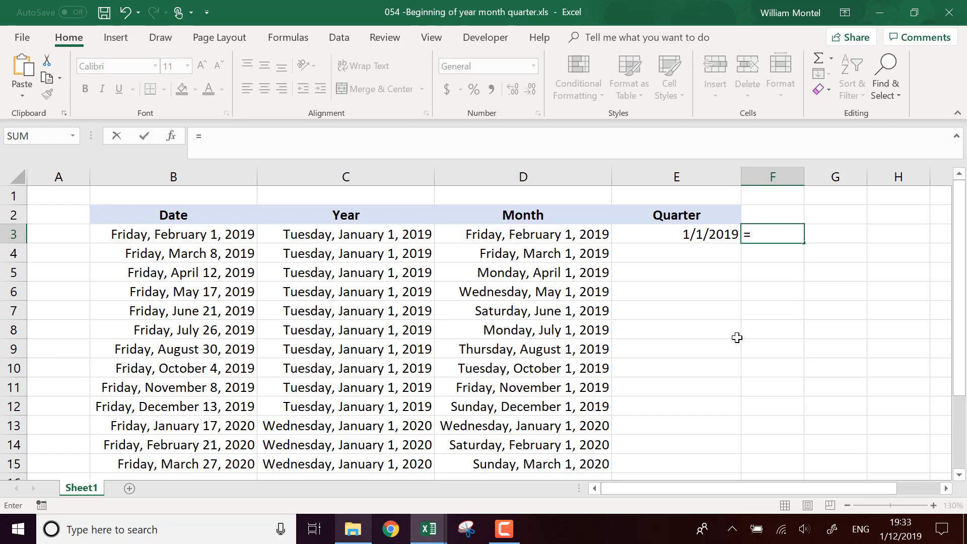
{"action": "type", "text": "month("}
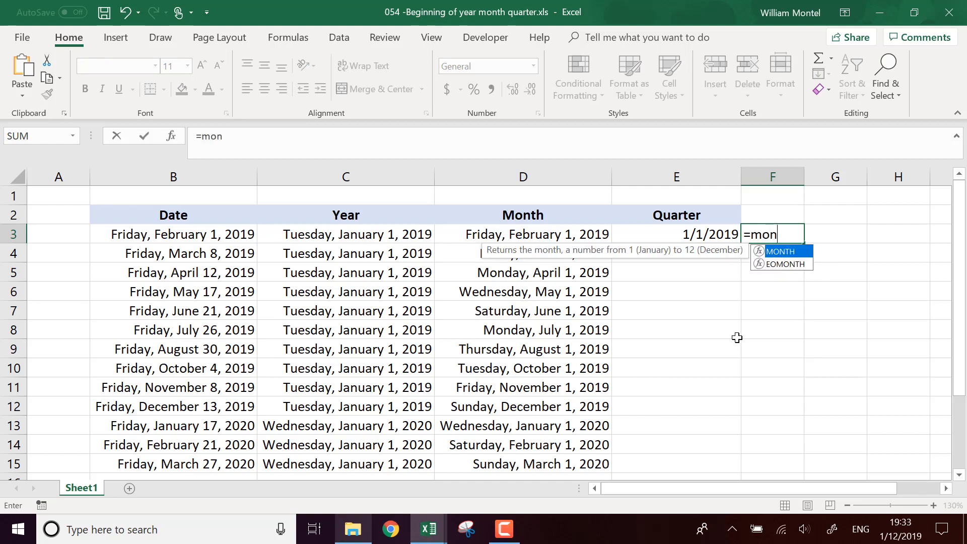
{"action": "key", "text": "Left"}
{"action": "key", "text": "Left"}
{"action": "key", "text": "Left"}
{"action": "key", "text": "Left"}
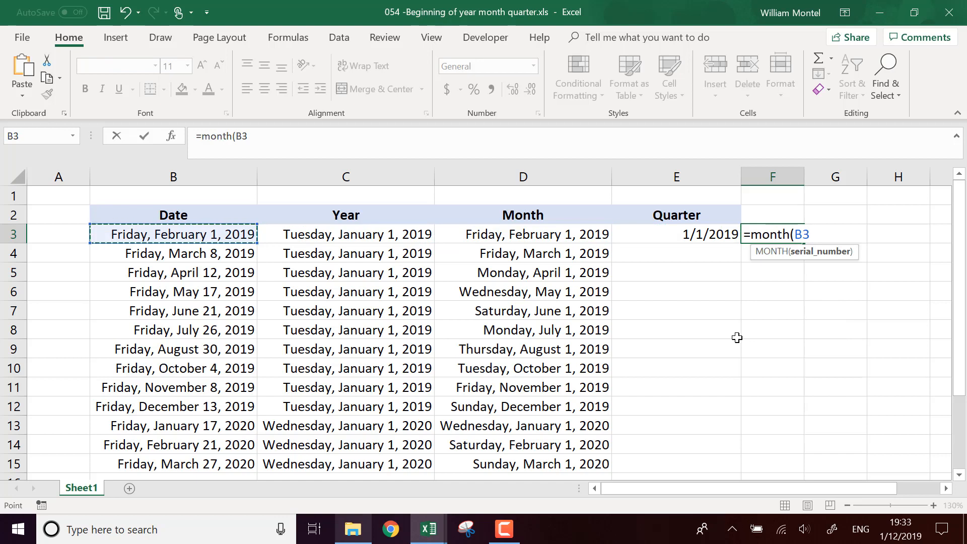
{"action": "type", "text": ")"}
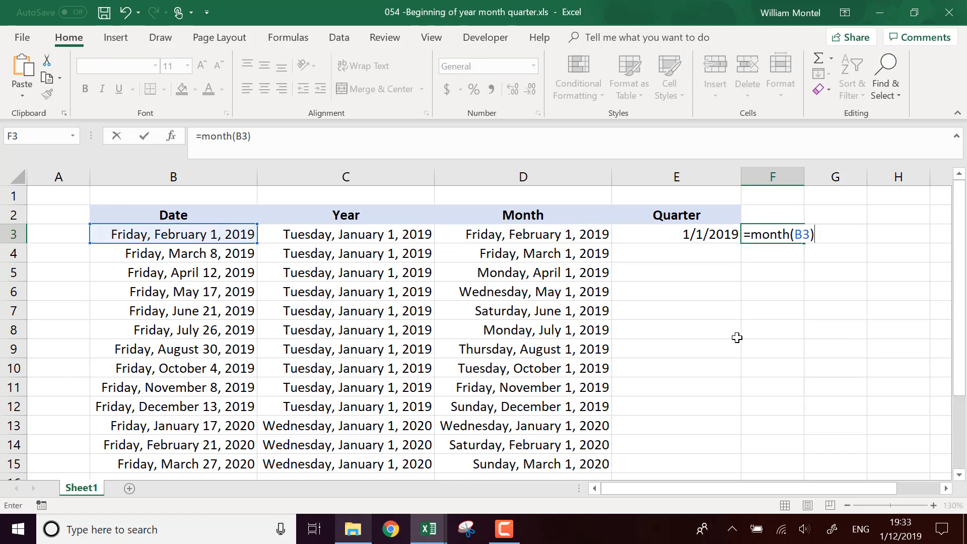
Step: Wrap the month expression in F3 in QUOTIENT with a divisor of 3, giving =QUOTIENT(MONTH(B3),3)
{"action": "left_click", "coordinate": [201, 136]}
{"action": "type", "text": "quaotient("}
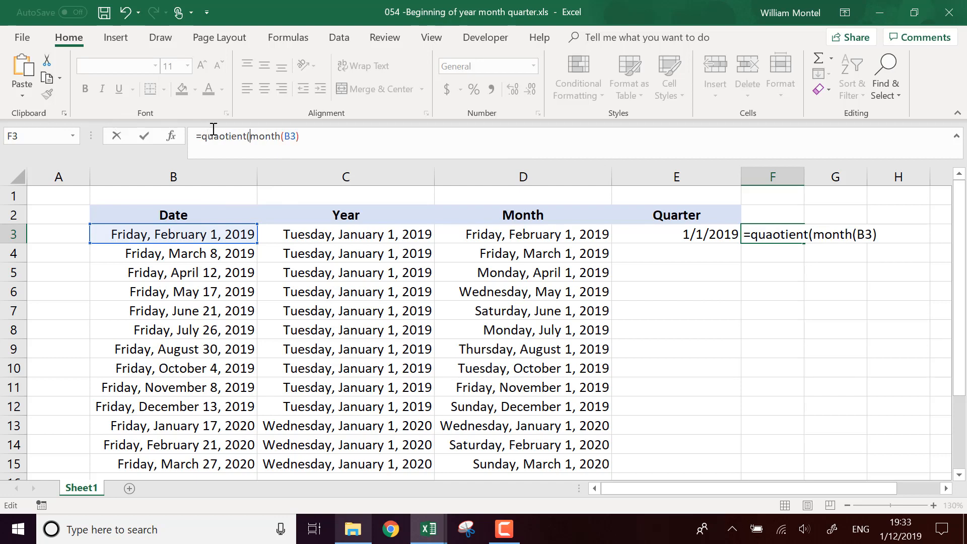
{"action": "left_click", "coordinate": [208, 144]}
{"action": "key", "text": "Delete"}
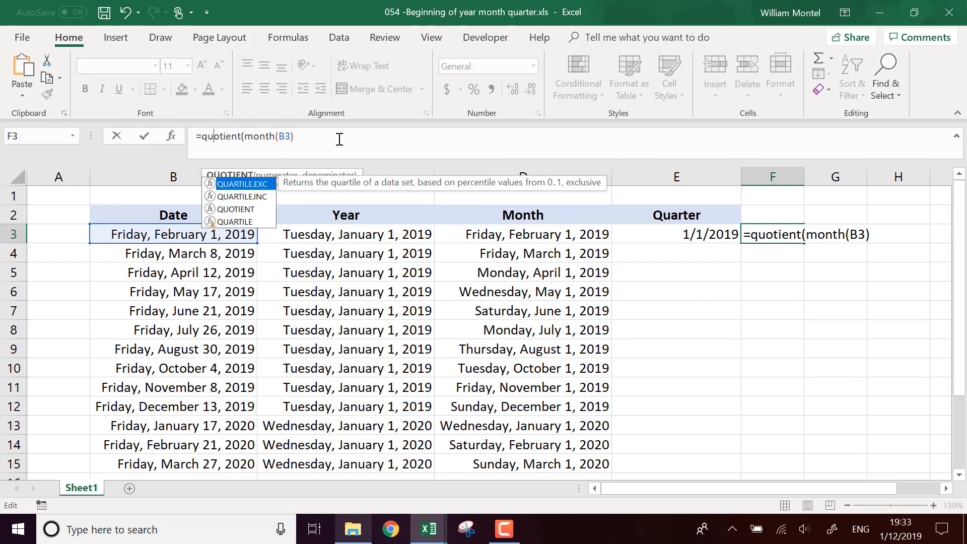
{"action": "left_click", "coordinate": [341, 134]}
{"action": "type", "text": ","}
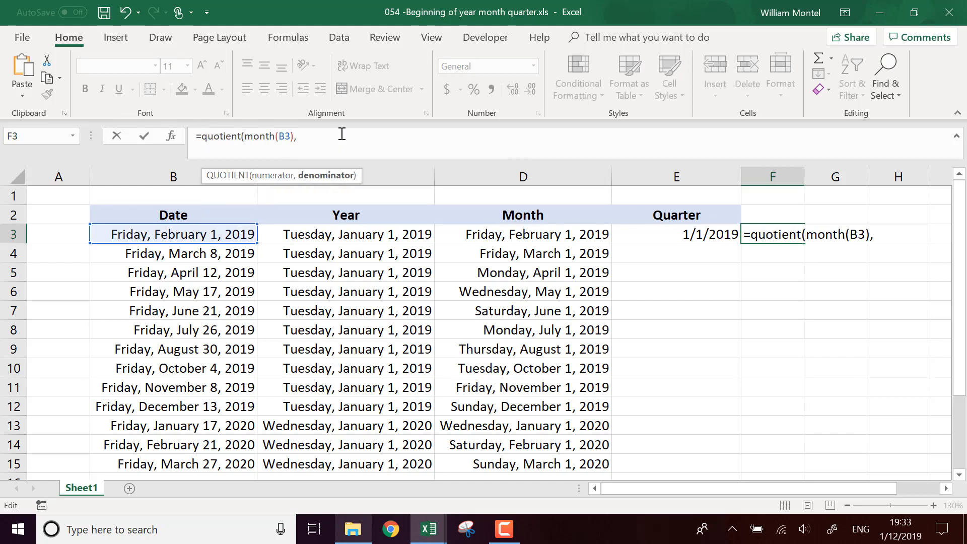
{"action": "type", "text": "3)"}
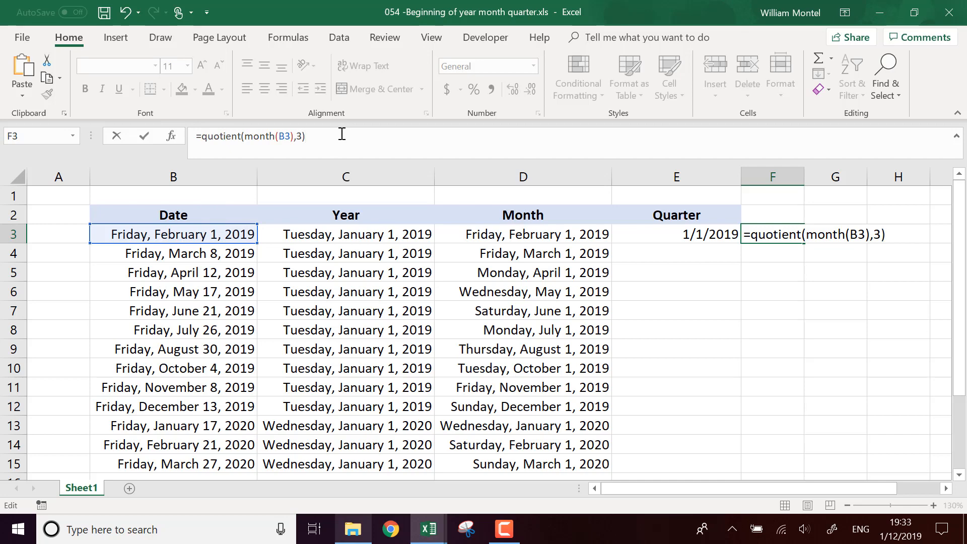
{"action": "key", "text": "Return"}
{"action": "left_click", "coordinate": [781, 235]}
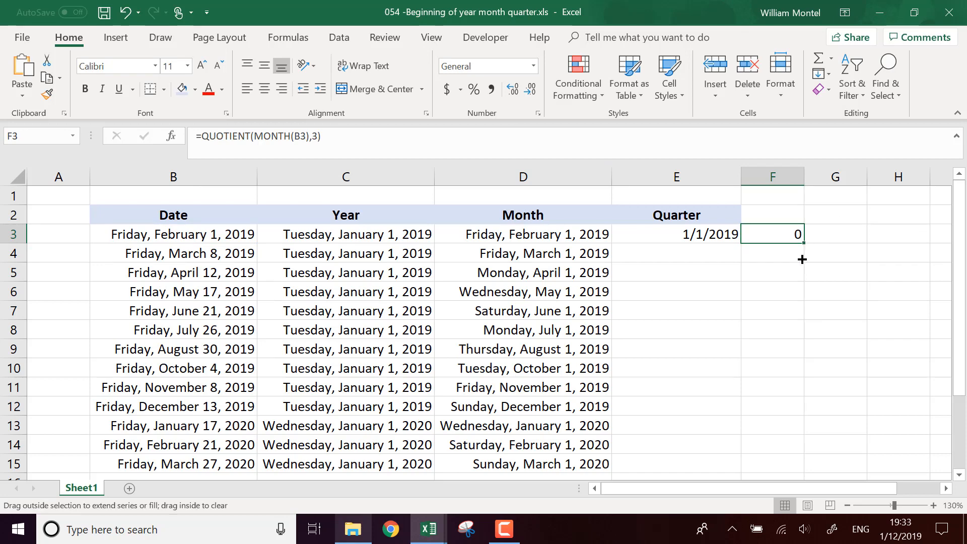
Step: Fill the helper formula down to F12, and try it with 1 subtracted from the date as =QUOTIENT(MONTH(B3-1),3)
{"action": "left_click_drag", "start_coordinate": [802, 259], "coordinate": [801, 415]}
{"action": "left_click", "coordinate": [794, 237]}
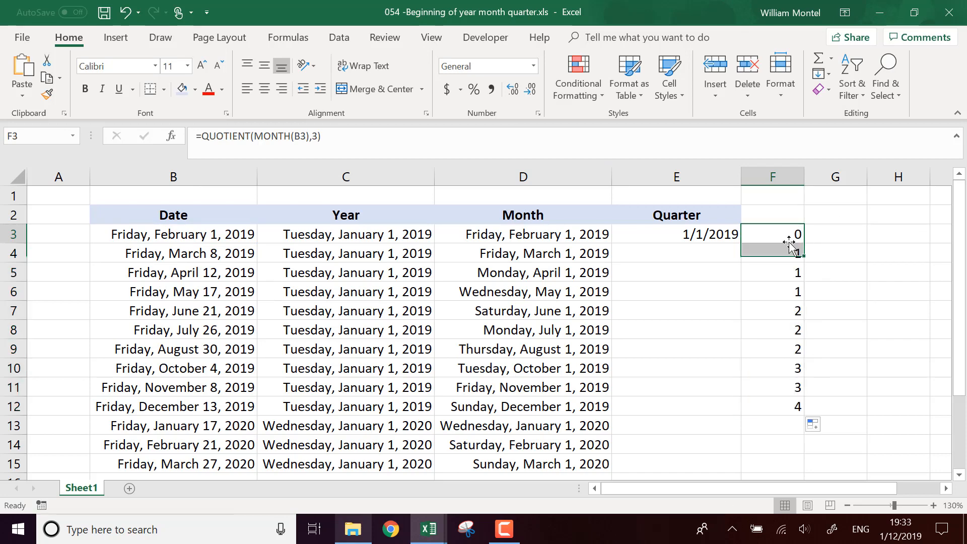
{"action": "left_click", "coordinate": [306, 136]}
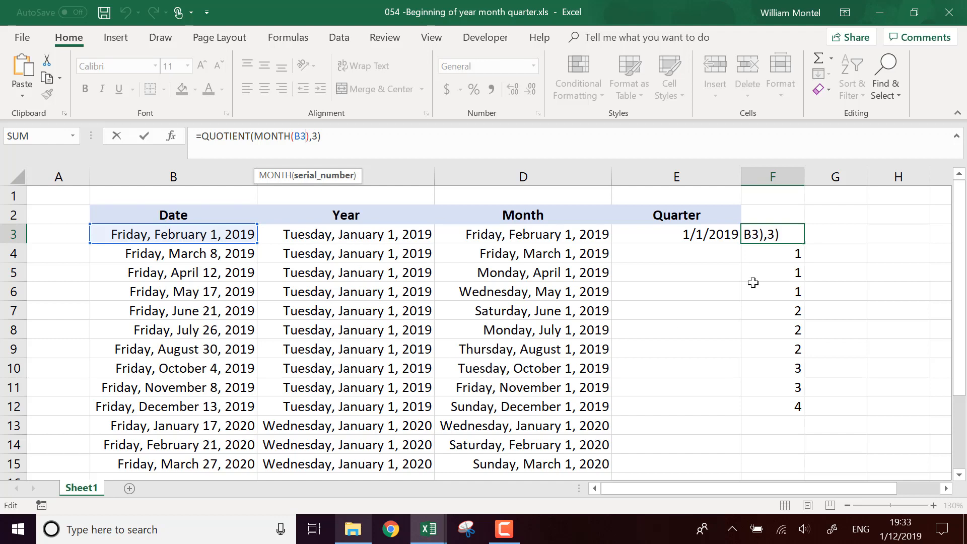
{"action": "type", "text": "-1"}
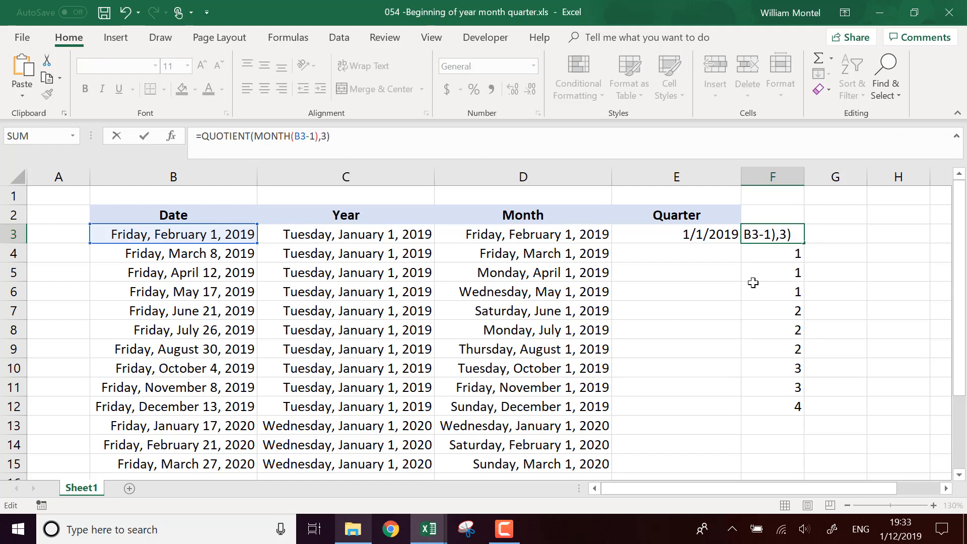
{"action": "key", "text": "Return"}
{"action": "left_click", "coordinate": [800, 226]}
{"action": "left_click_drag", "start_coordinate": [803, 243], "coordinate": [826, 413]}
{"action": "left_click", "coordinate": [794, 236]}
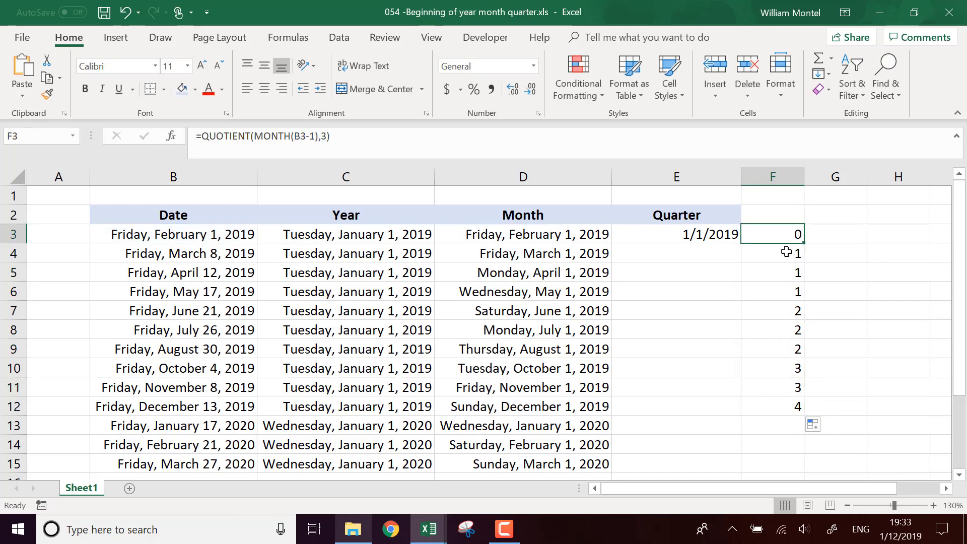
Step: Subtract 1 from the month instead of the date in F3, giving =QUOTIENT(MONTH(B3)-1,3), and fill it down to F12
{"action": "left_click", "coordinate": [314, 136]}
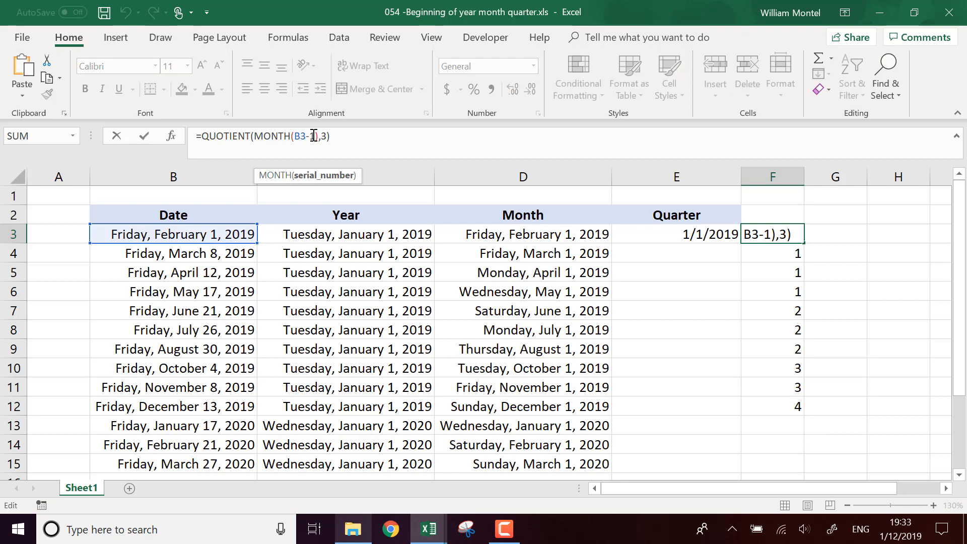
{"action": "key", "text": "BackSpace"}
{"action": "key", "text": "BackSpace"}
{"action": "key", "text": "Right"}
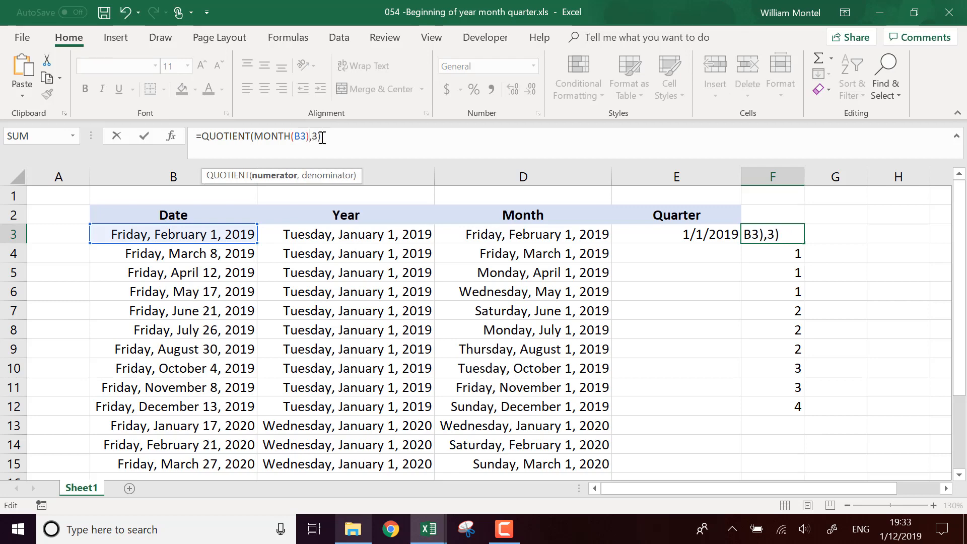
{"action": "key", "text": "Return"}
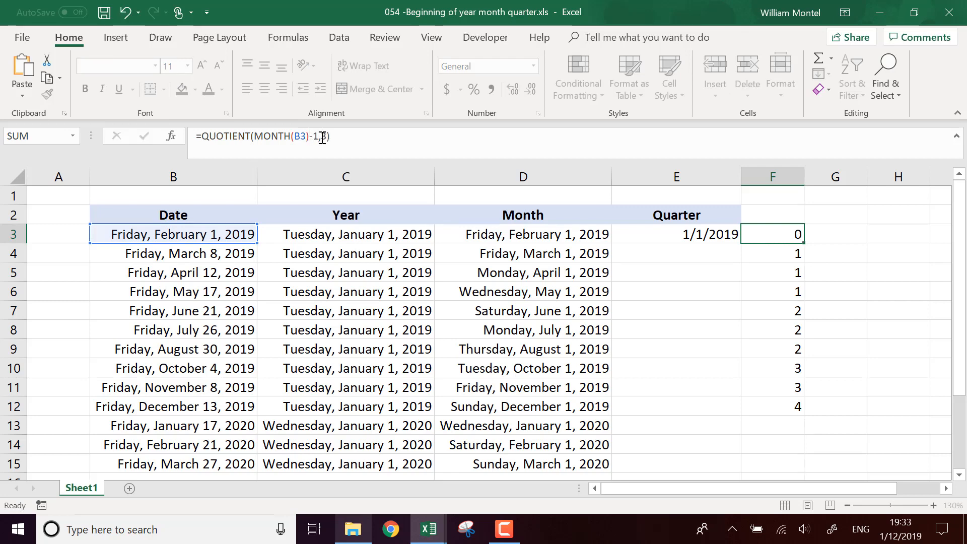
{"action": "left_click", "coordinate": [795, 235]}
{"action": "left_click_drag", "start_coordinate": [804, 243], "coordinate": [804, 416]}
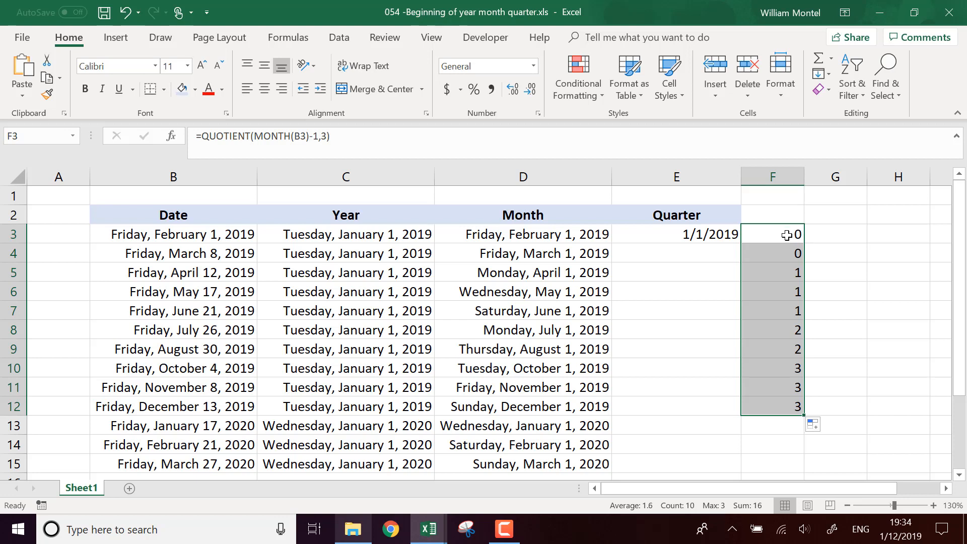
{"action": "left_click", "coordinate": [796, 408]}
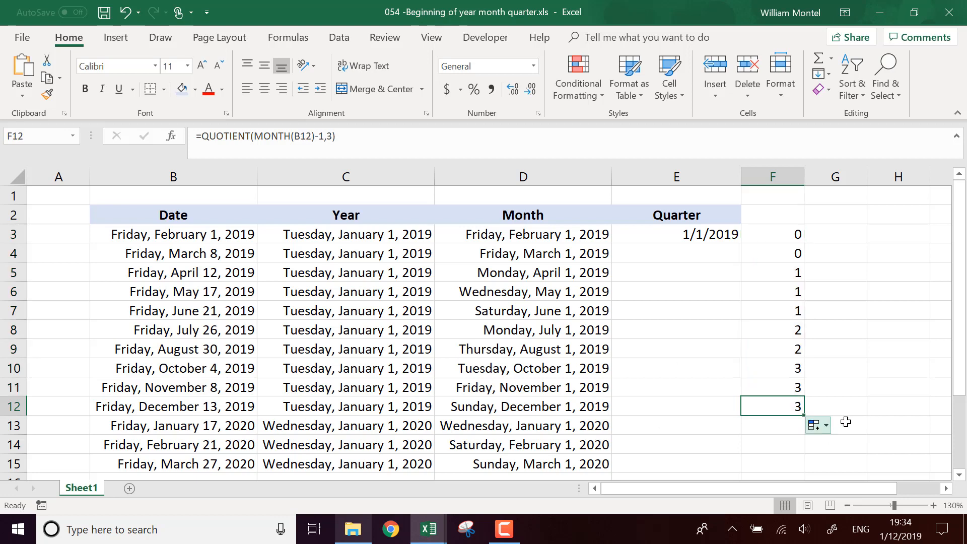
Step: Multiply the F3 quotient by 3, giving =QUOTIENT(MONTH(B3)-1,3)*3, and fill it down to F12
{"action": "left_click", "coordinate": [789, 234]}
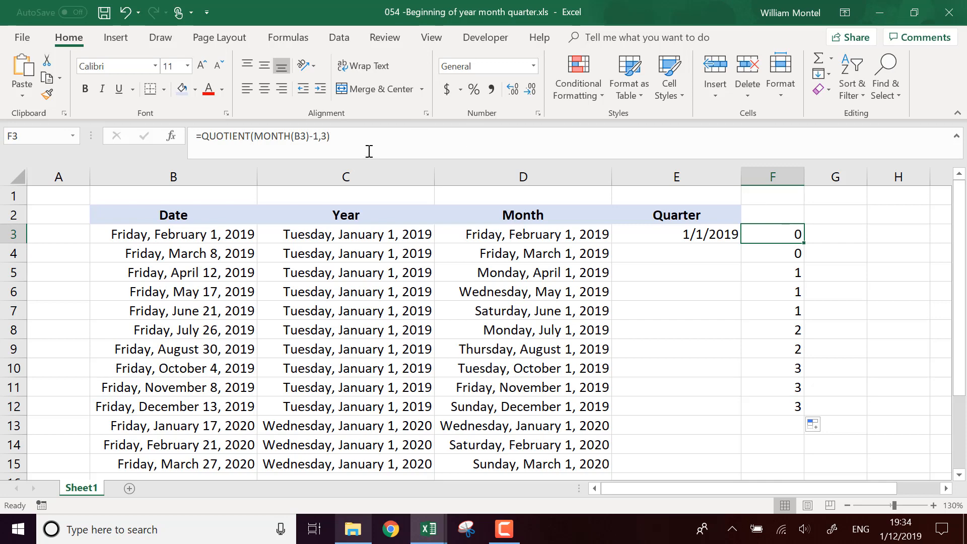
{"action": "left_click", "coordinate": [391, 136]}
{"action": "type", "text": "*3"}
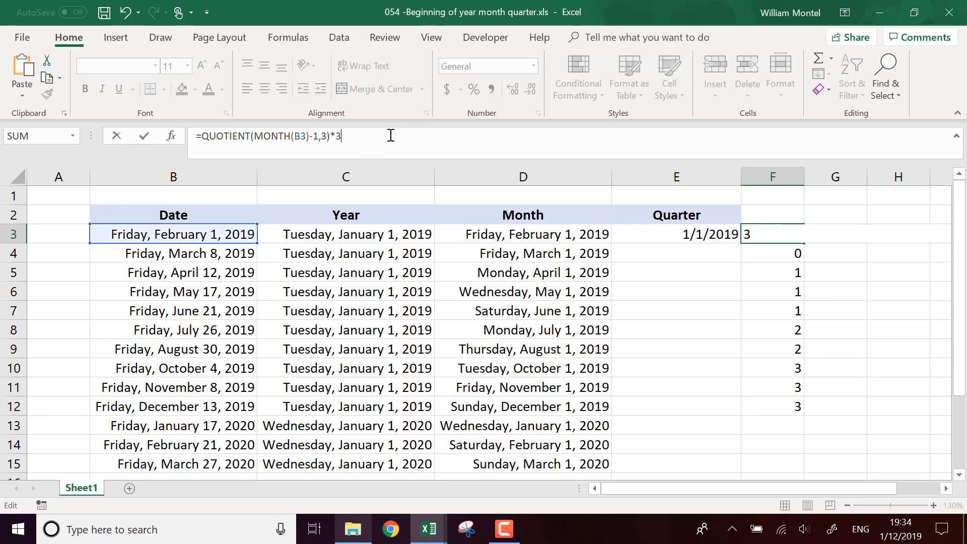
{"action": "key", "text": "Return"}
{"action": "left_click", "coordinate": [881, 235]}
{"action": "left_click_drag", "start_coordinate": [902, 244], "coordinate": [904, 415]}
Step: Set the number format of F3:F12 to General and narrow column F to suit the short numbers
{"action": "left_click", "coordinate": [533, 66]}
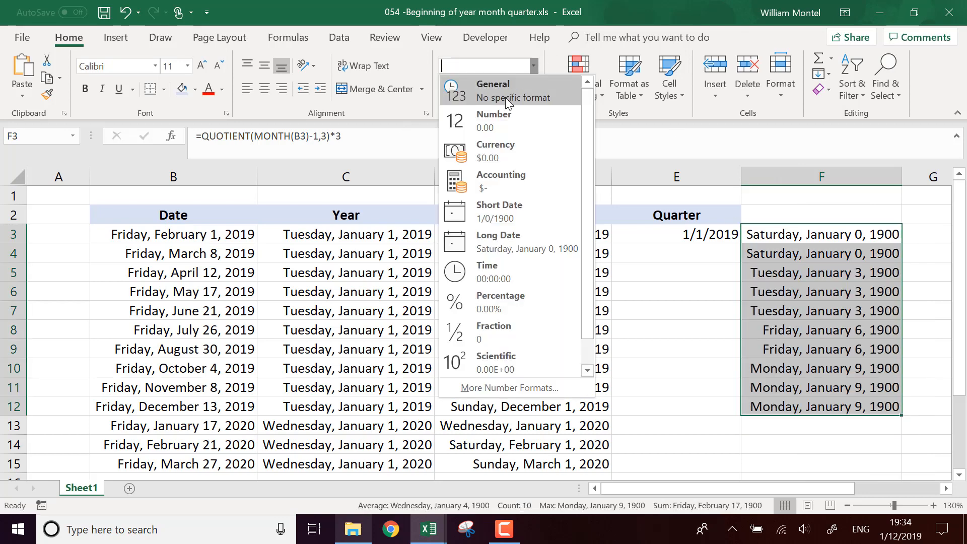
{"action": "left_click", "coordinate": [506, 114]}
{"action": "left_click_drag", "start_coordinate": [899, 182], "coordinate": [841, 181]}
{"action": "left_click", "coordinate": [533, 66]}
{"action": "left_click", "coordinate": [509, 98]}
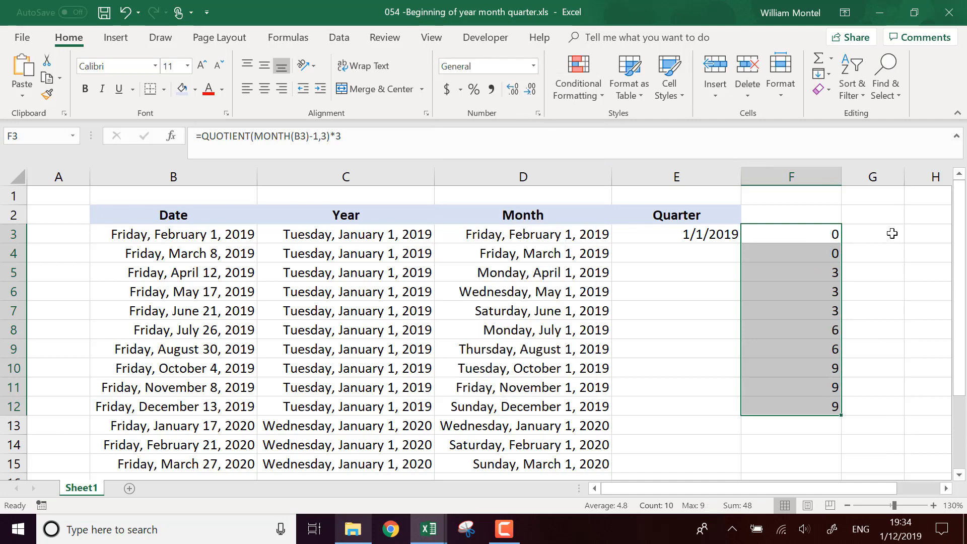
{"action": "left_click", "coordinate": [774, 273]}
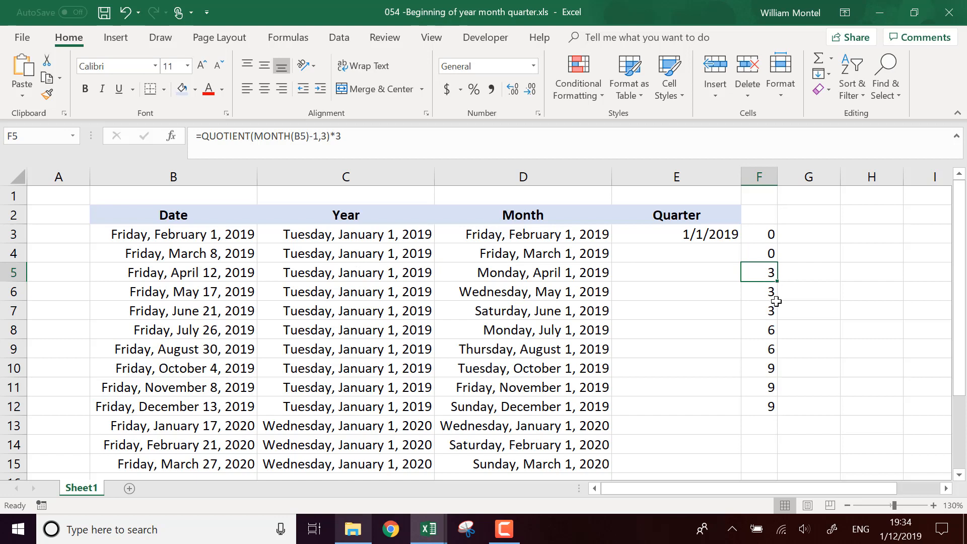
{"action": "left_click_drag", "start_coordinate": [773, 313], "coordinate": [771, 270]}
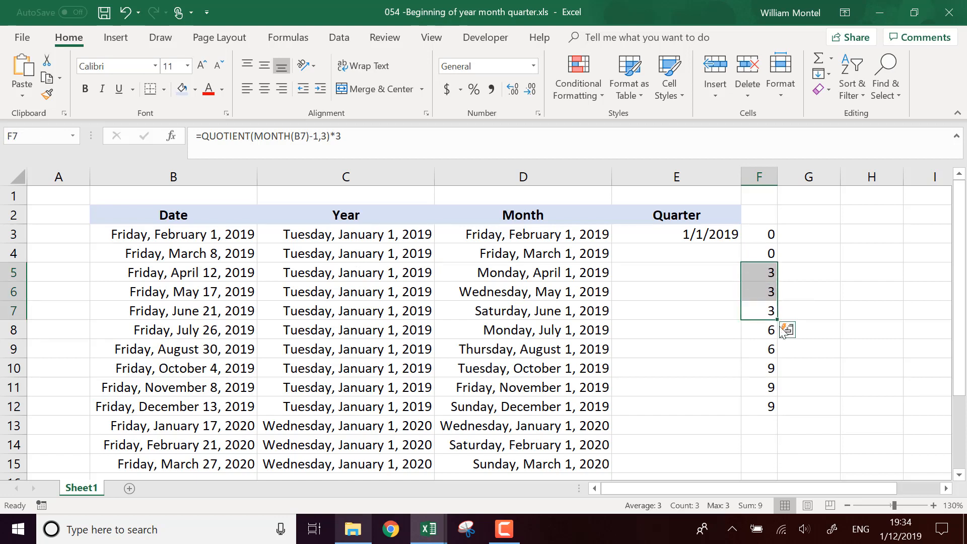
{"action": "left_click", "coordinate": [768, 233]}
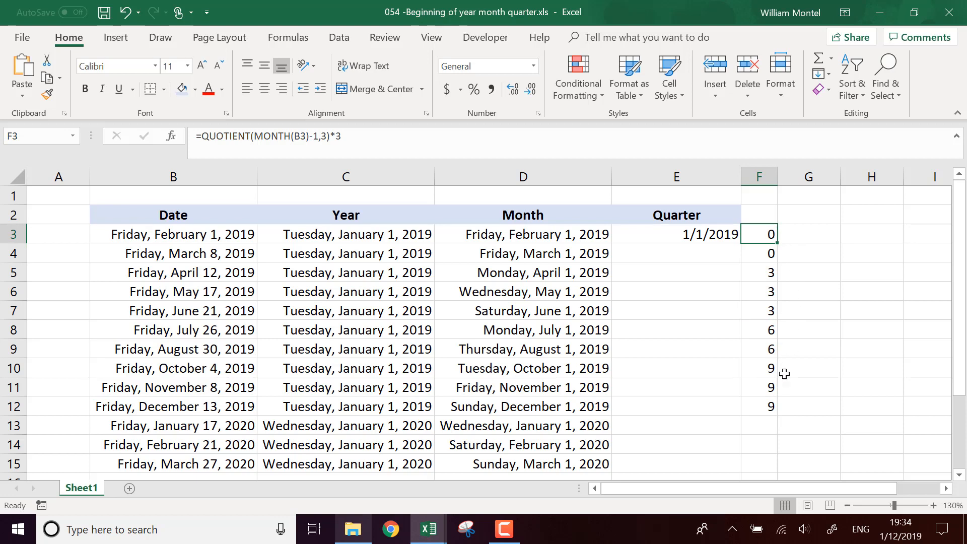
{"action": "left_click_drag", "start_coordinate": [756, 366], "coordinate": [766, 406]}
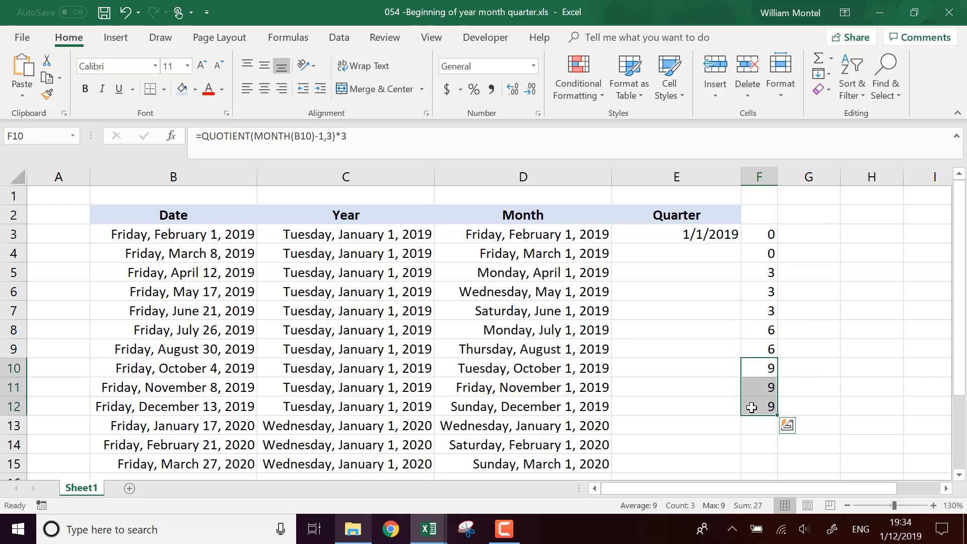
Step: Add 1 to the helper formula in F3, giving =QUOTIENT(MONTH(B3)-1,3)*3+1, and fill it down to F12
{"action": "left_click", "coordinate": [772, 238]}
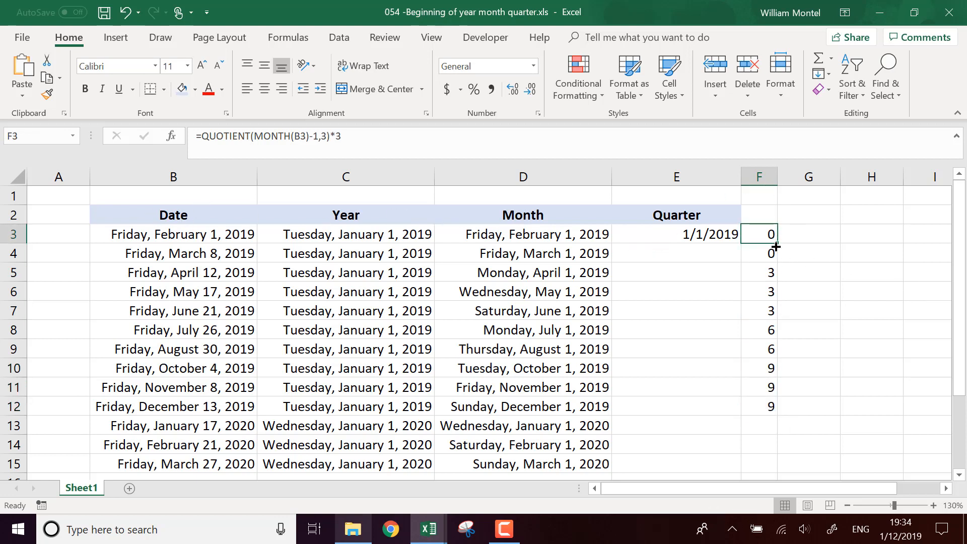
{"action": "left_click", "coordinate": [405, 143]}
{"action": "type", "text": "+E3"}
{"action": "key", "text": "Return"}
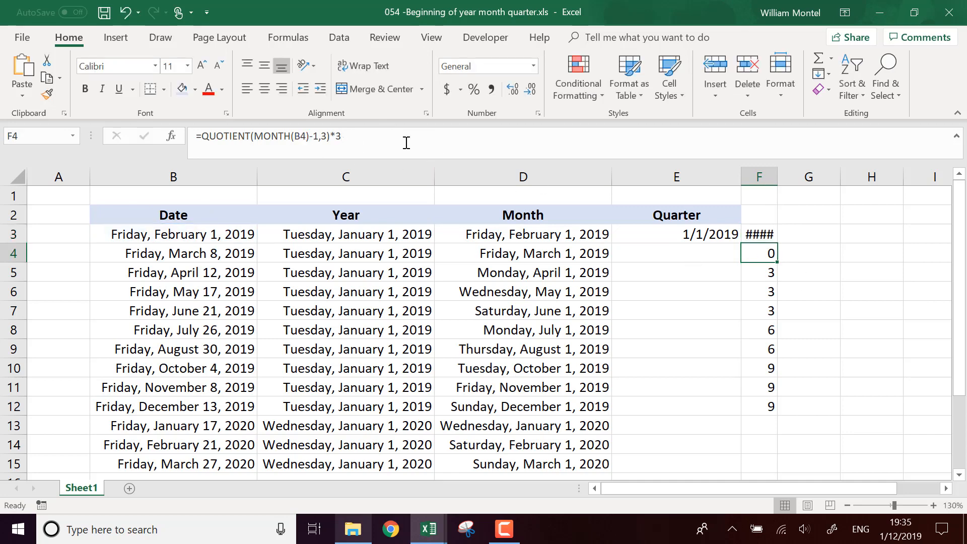
{"action": "left_click", "coordinate": [759, 234]}
{"action": "double_click", "coordinate": [777, 244]}
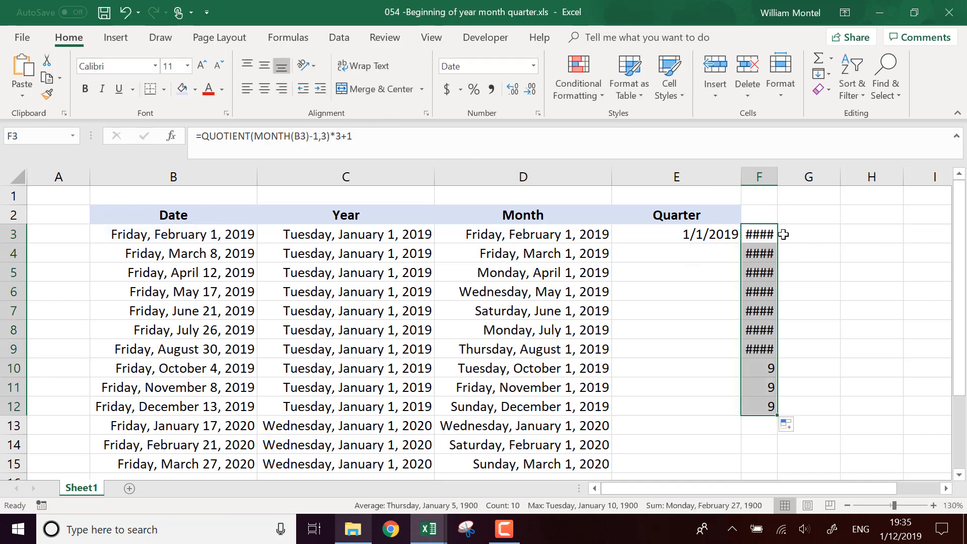
Step: Set the refilled helper cells F3:F12 back to the General number format
{"action": "left_click", "coordinate": [533, 66]}
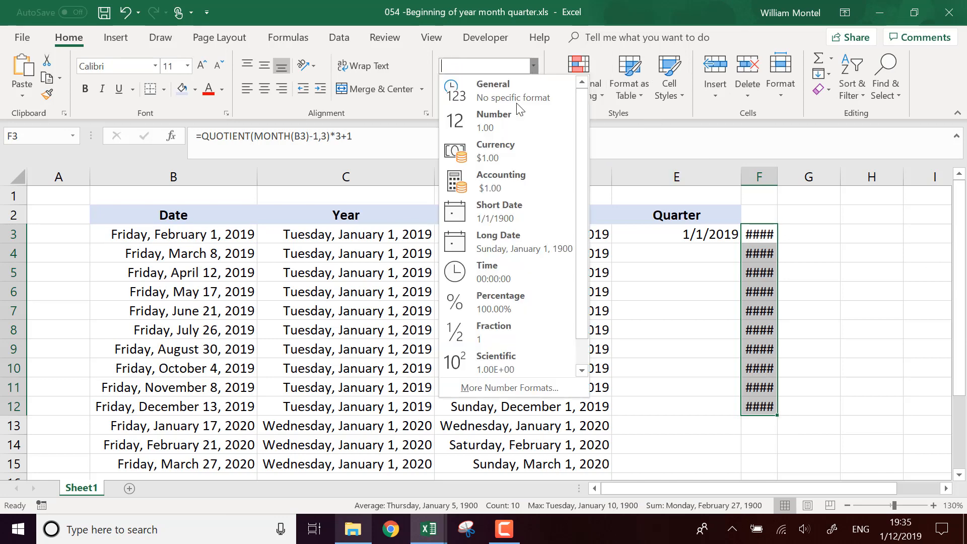
{"action": "left_click", "coordinate": [500, 94]}
{"action": "left_click", "coordinate": [796, 235]}
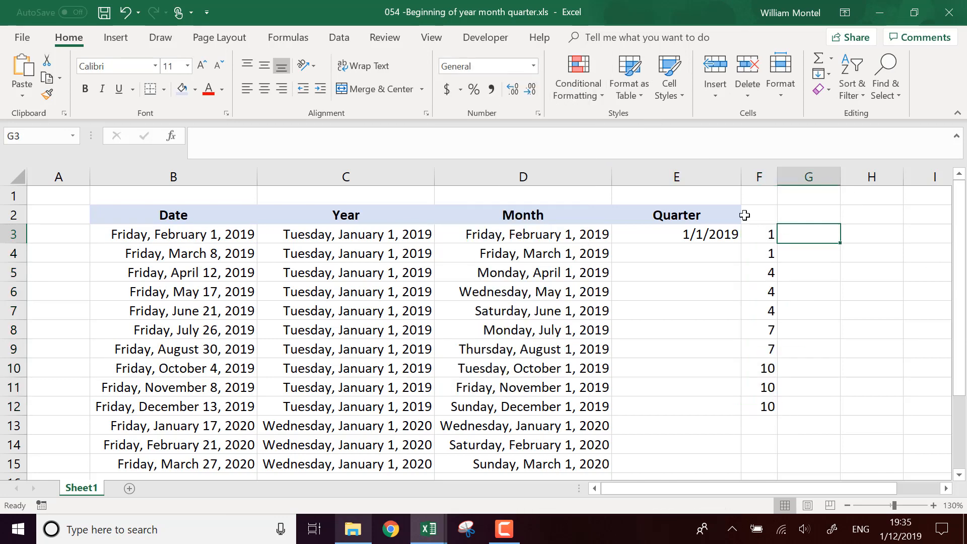
{"action": "left_click_drag", "start_coordinate": [771, 231], "coordinate": [781, 251]}
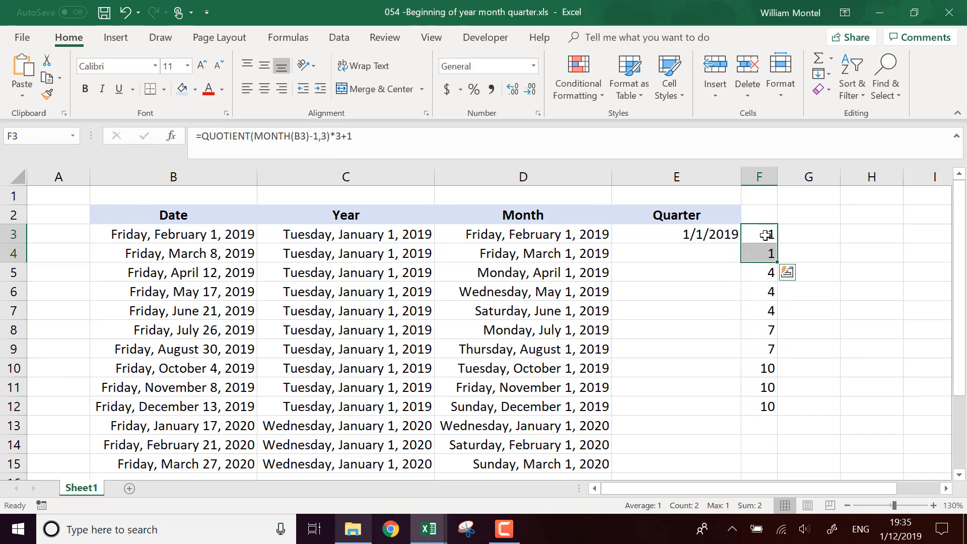
{"action": "left_click", "coordinate": [765, 279]}
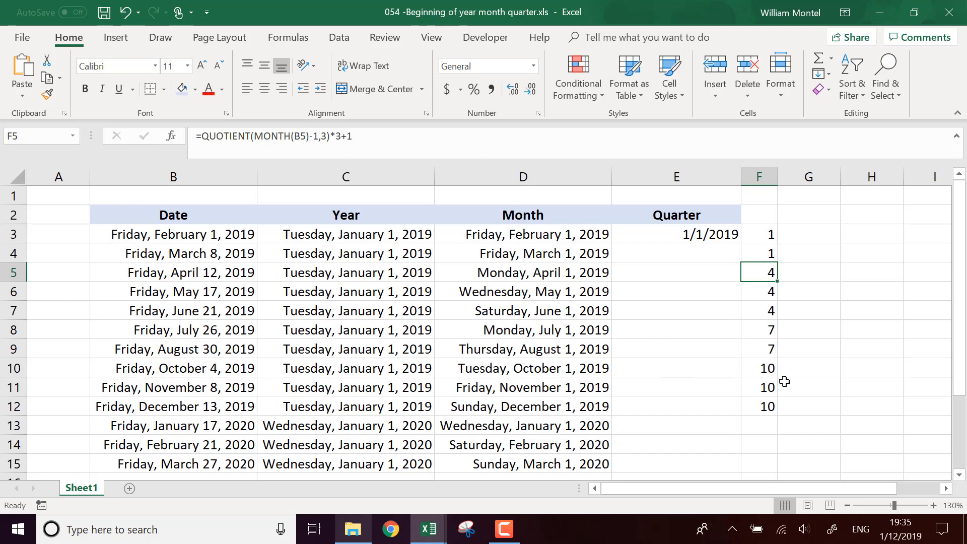
Step: Insert a new row above the October 4, 2019 row and enter the date 9/15/19 in B10
{"action": "left_click", "coordinate": [14, 368]}
{"action": "right_click", "coordinate": [13, 368]}
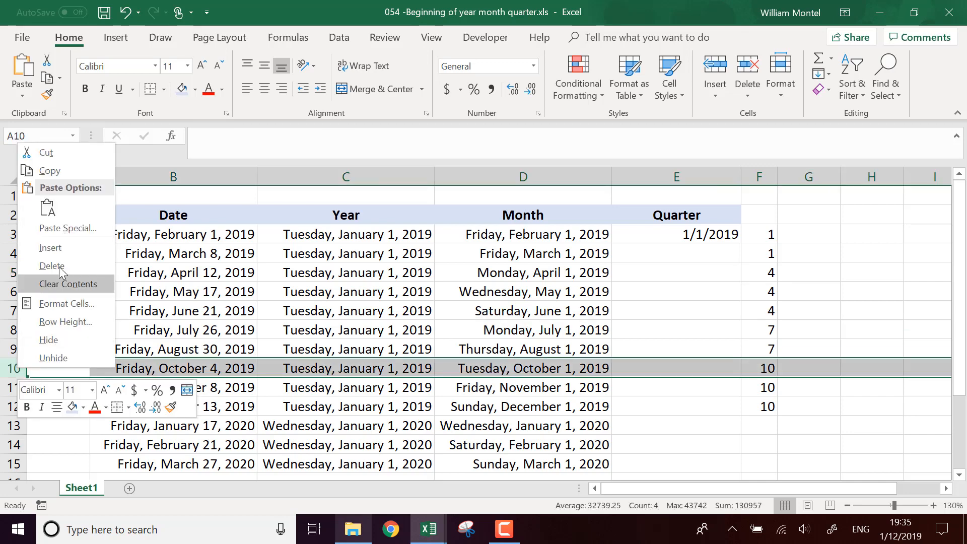
{"action": "left_click", "coordinate": [56, 247]}
{"action": "left_click", "coordinate": [223, 372]}
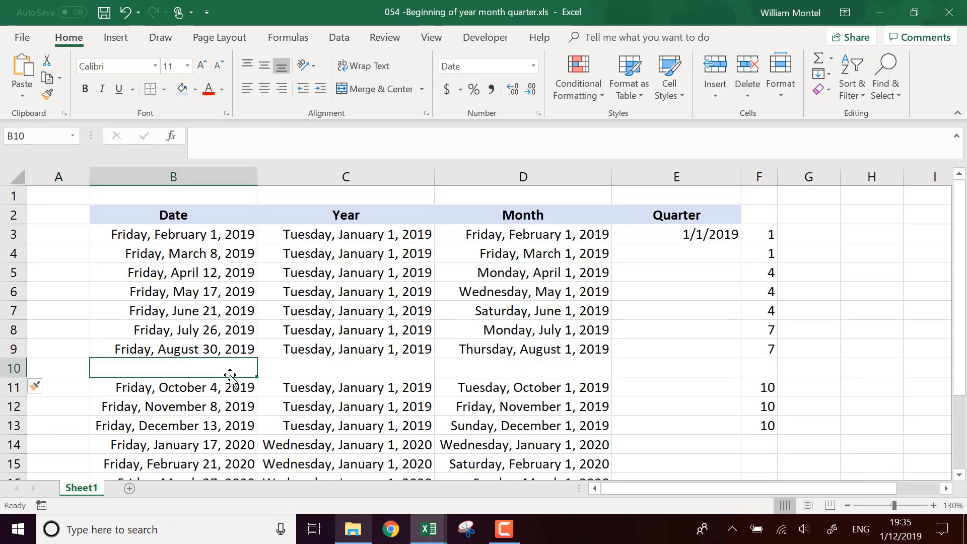
{"action": "type", "text": "9"}
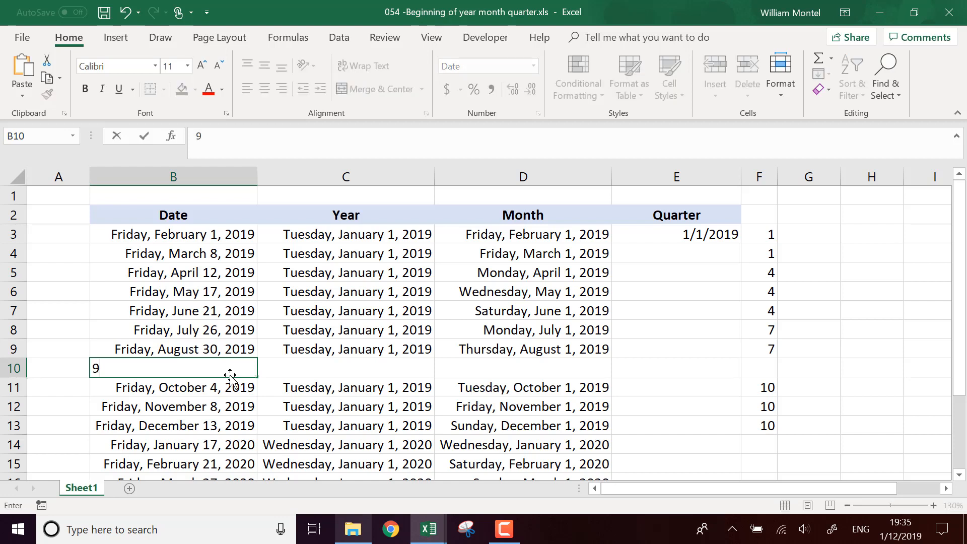
{"action": "type", "text": "/15/19"}
{"action": "key", "text": "Return"}
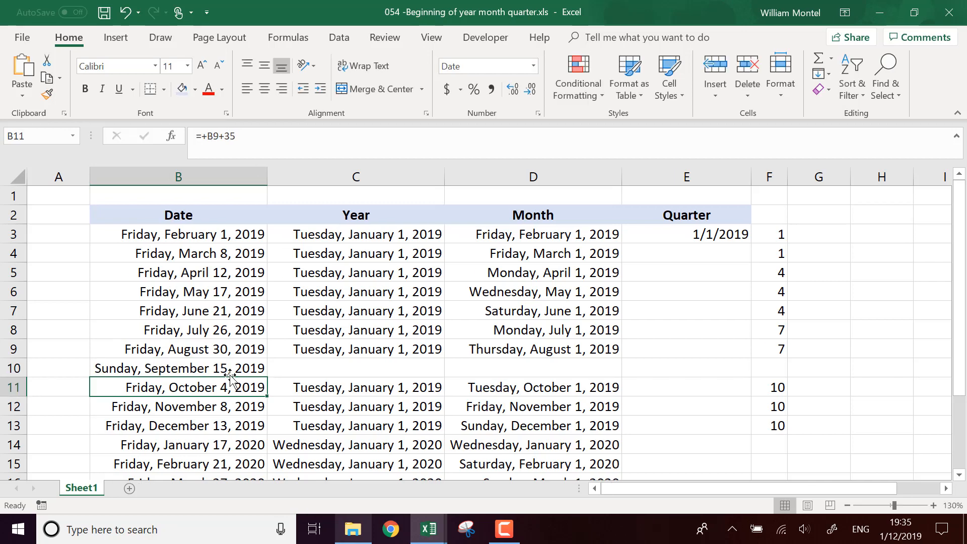
Step: Fill the year, month and helper formulas from row 9 into the new row 10
{"action": "left_click", "coordinate": [405, 355]}
{"action": "left_click_drag", "start_coordinate": [480, 354], "coordinate": [622, 375]}
{"action": "left_click", "coordinate": [766, 350]}
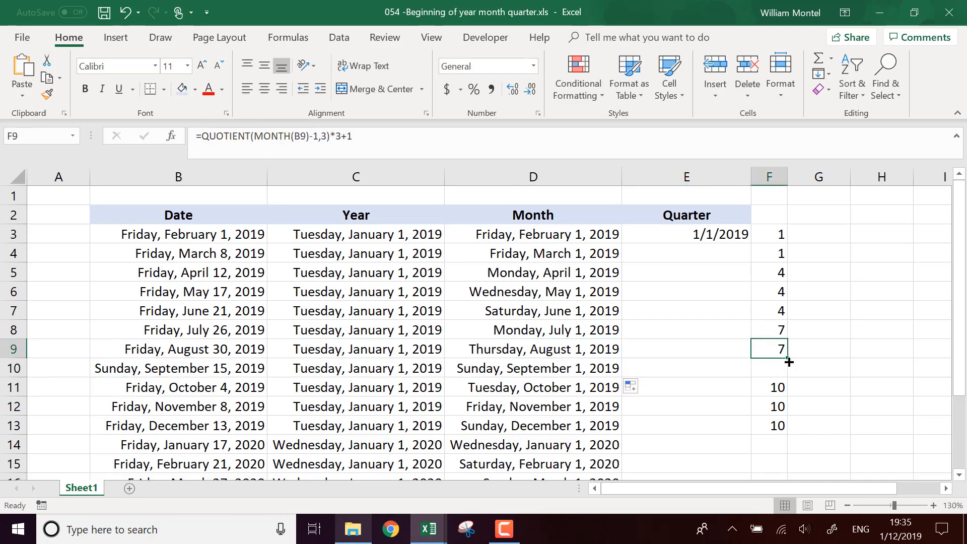
{"action": "left_click_drag", "start_coordinate": [788, 362], "coordinate": [814, 369]}
{"action": "left_click", "coordinate": [803, 370]}
Step: Check the helper column's starting month numbers against the dates of each quarter
{"action": "left_click_drag", "start_coordinate": [771, 330], "coordinate": [771, 368]}
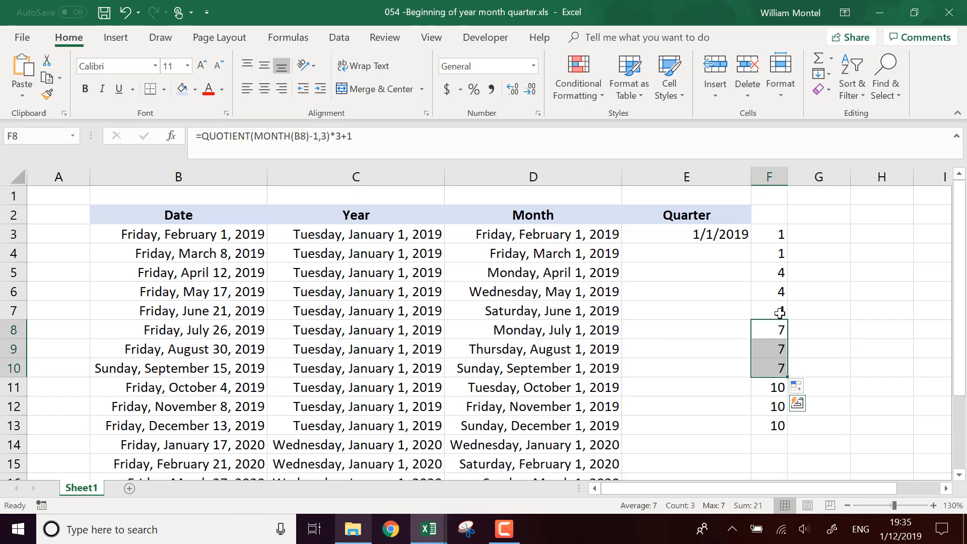
{"action": "left_click", "coordinate": [781, 234]}
{"action": "left_click", "coordinate": [781, 289]}
{"action": "left_click", "coordinate": [773, 330]}
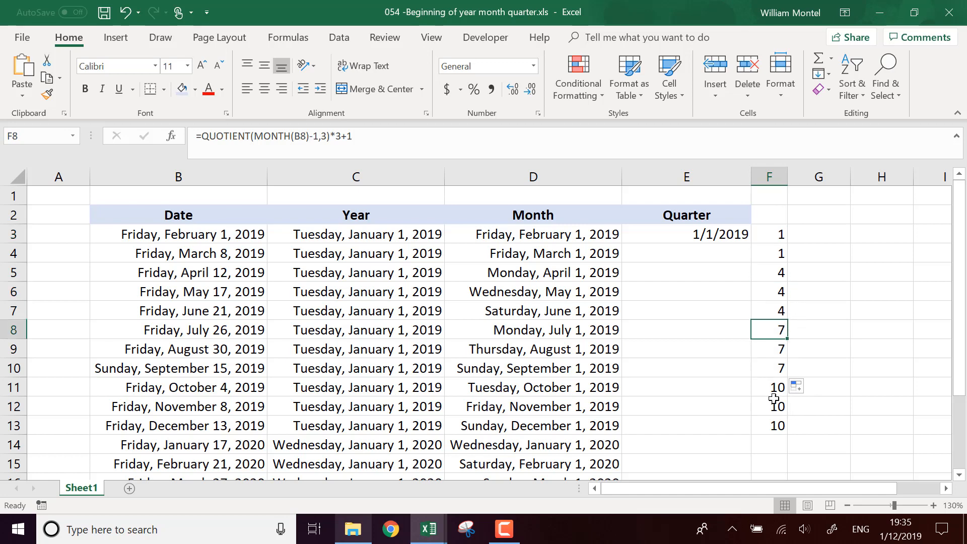
{"action": "left_click", "coordinate": [773, 387]}
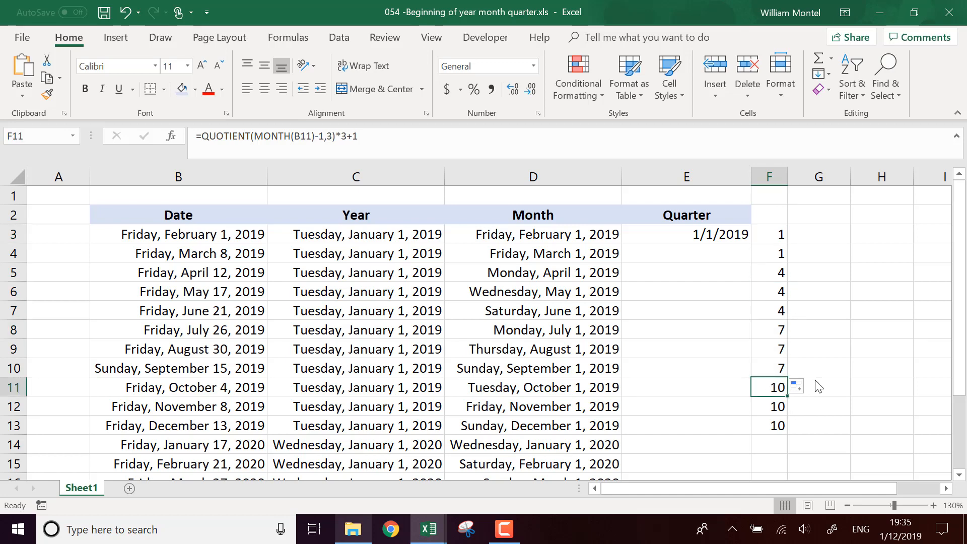
{"action": "left_click", "coordinate": [775, 234]}
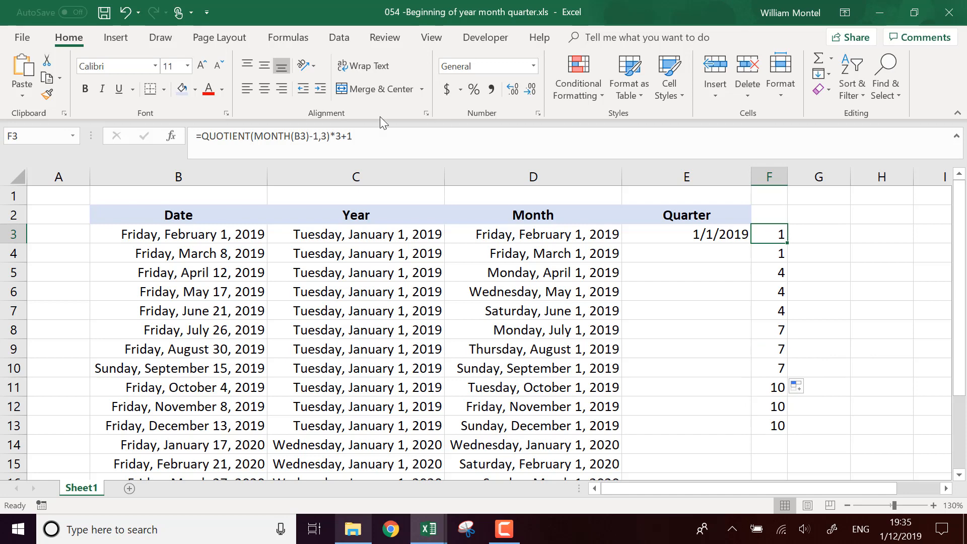
Step: Enter the heading "Month when the quarter begins" in F2 above the helper column and left-align it
{"action": "left_click", "coordinate": [781, 220]}
{"action": "type", "text": "MO"}
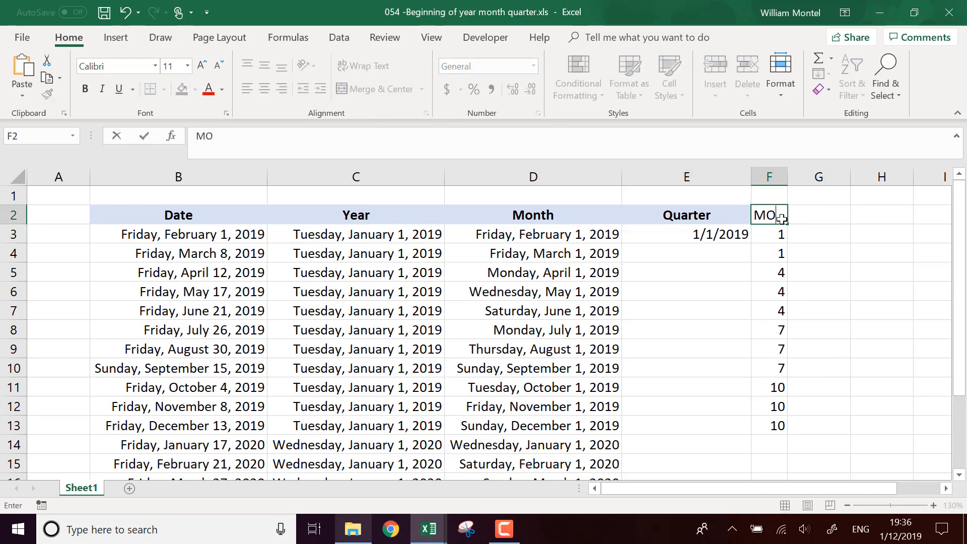
{"action": "type", "text": "onth"}
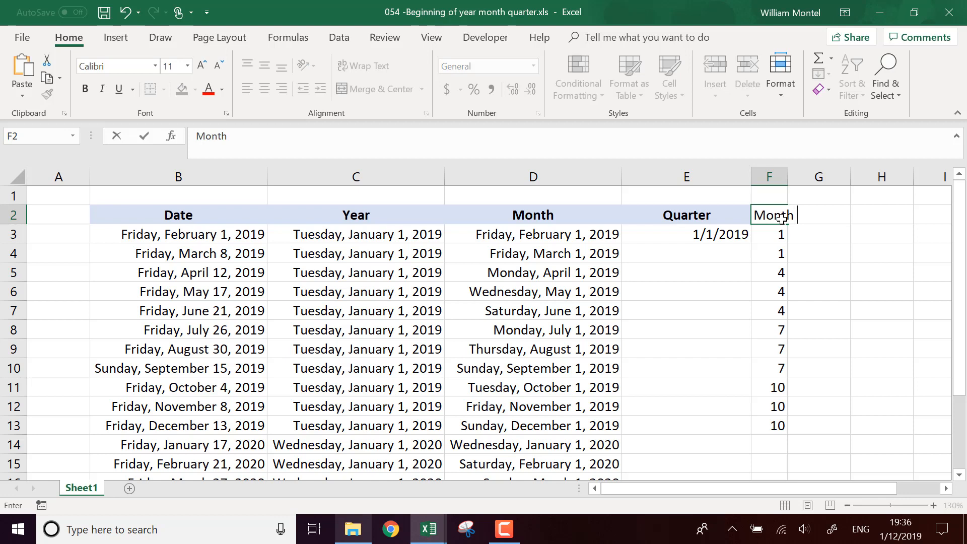
{"action": "type", "text": " when the"}
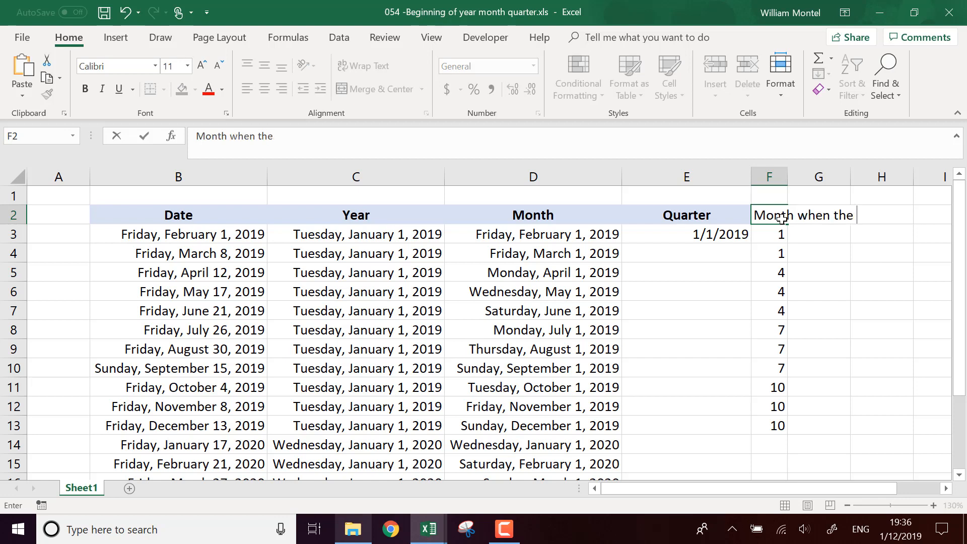
{"action": "type", "text": " quarter begi"}
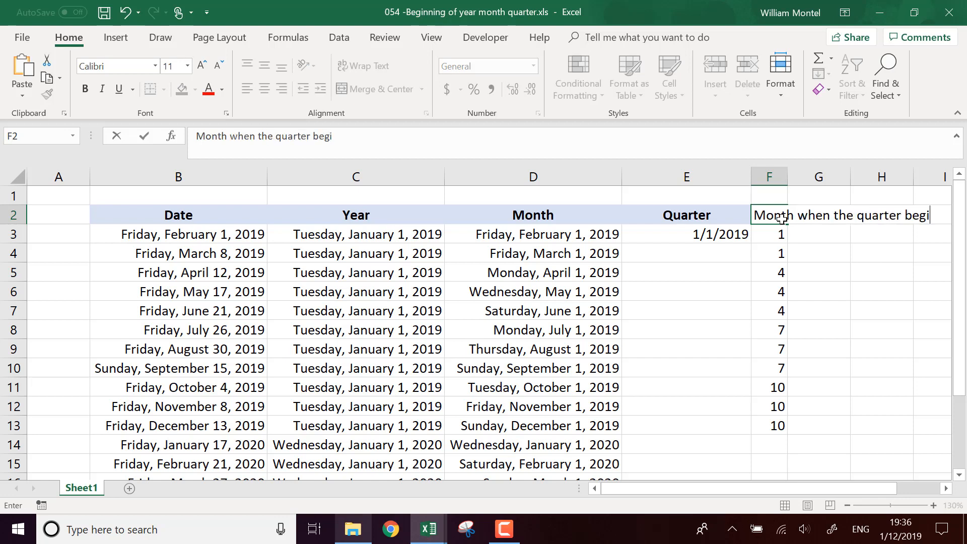
{"action": "type", "text": "ns"}
{"action": "key", "text": "Return"}
{"action": "left_click", "coordinate": [782, 213]}
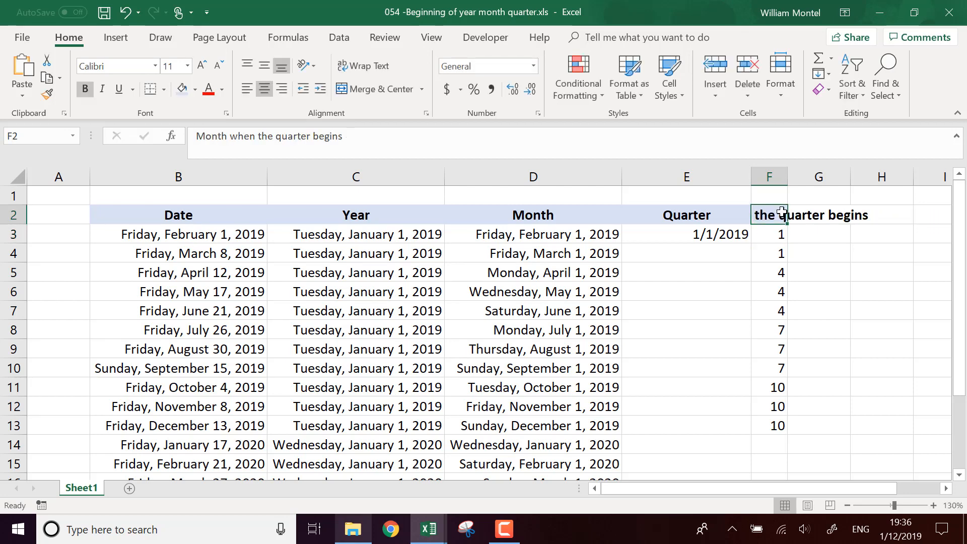
Step: Use F3's expression QUOTIENT(MONTH(B3)-1,3)*3+1 as the month argument of the DATE formula in E3 and fill it down to E16
{"action": "key", "text": "Down"}
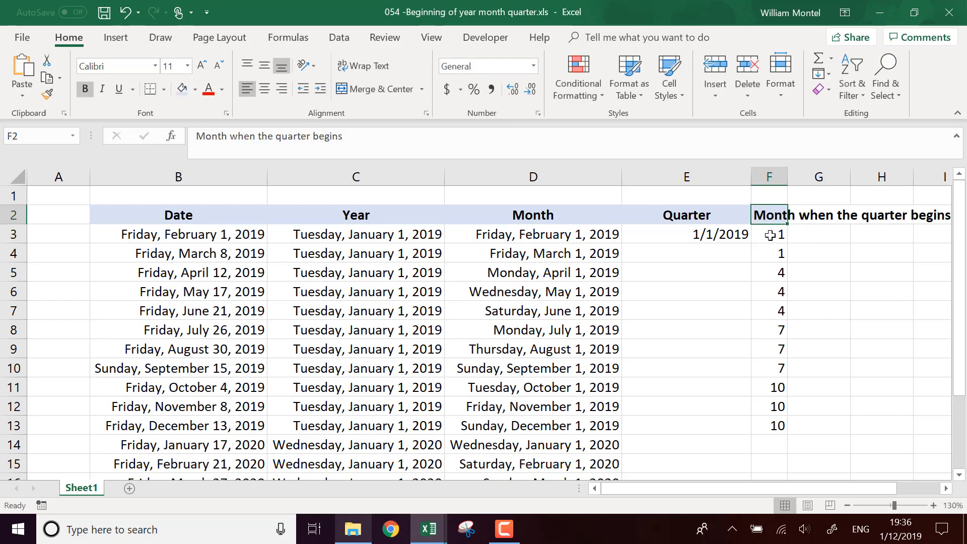
{"action": "left_click_drag", "start_coordinate": [410, 139], "coordinate": [206, 138]}
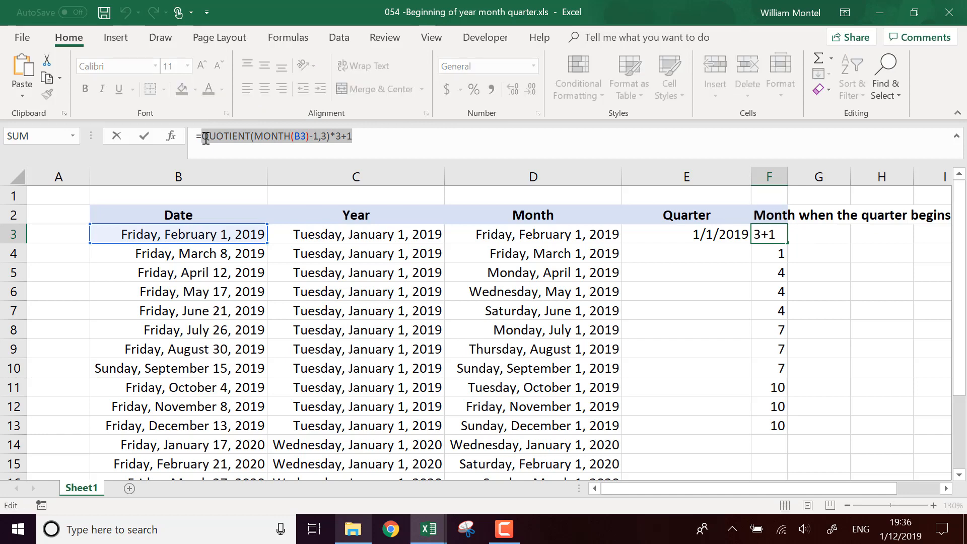
{"action": "key", "text": "Escape"}
{"action": "key", "text": "Left"}
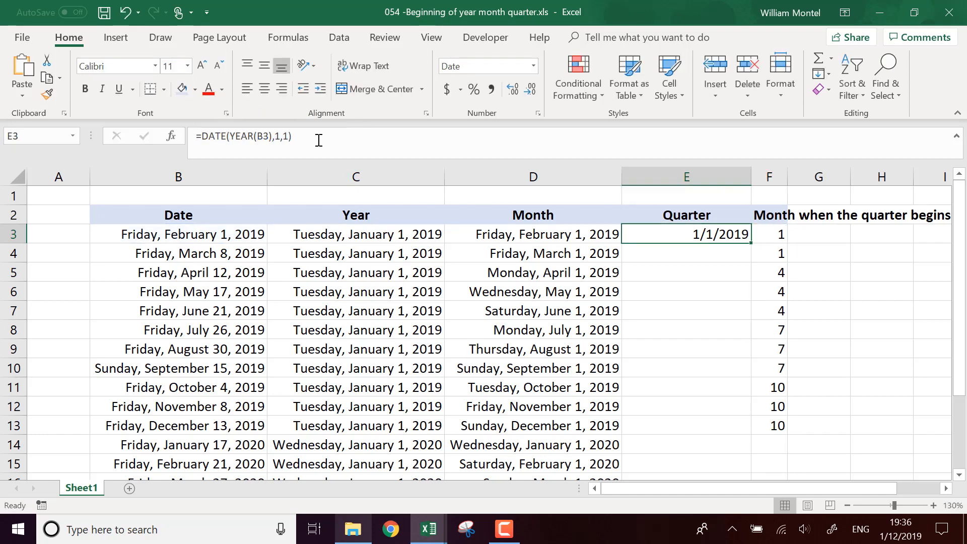
{"action": "left_click", "coordinate": [283, 138]}
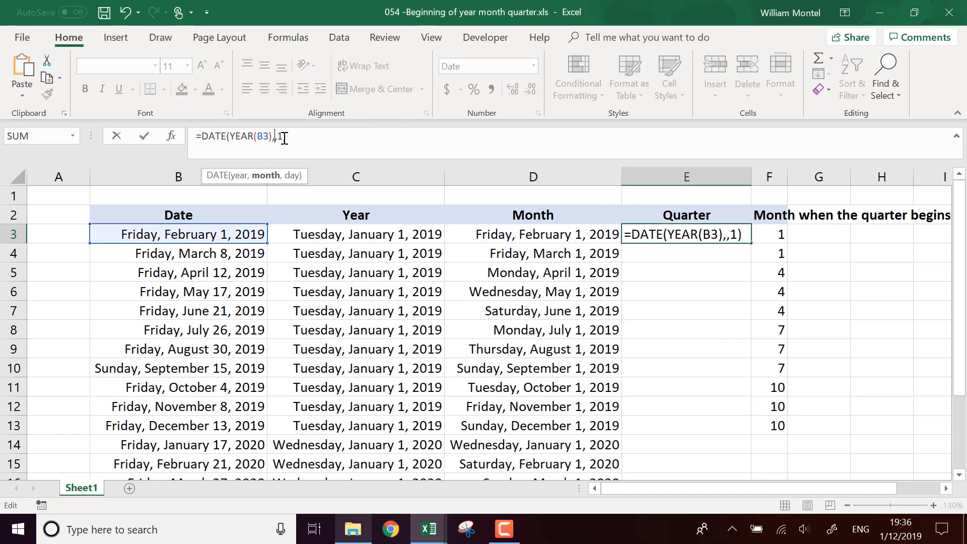
{"action": "key", "text": "Return"}
{"action": "left_click", "coordinate": [744, 241]}
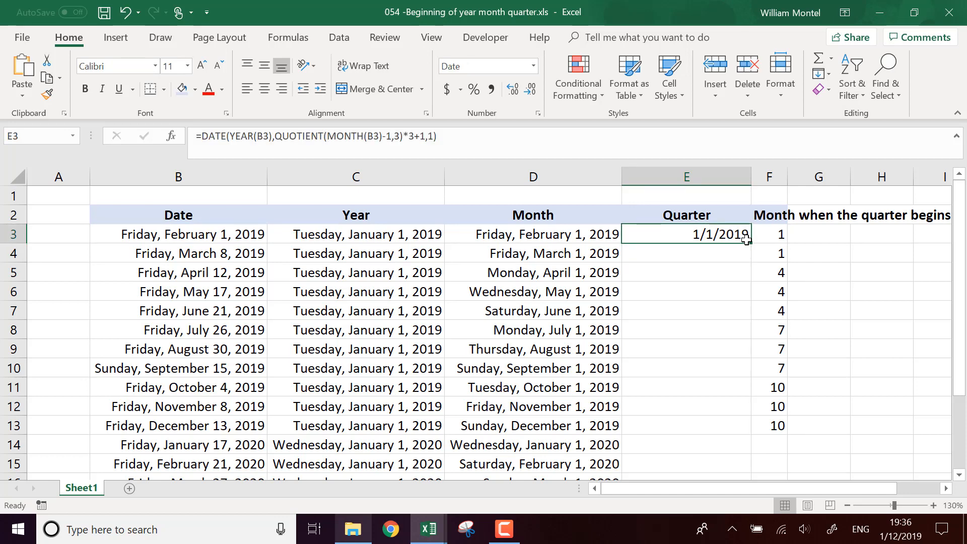
{"action": "double_click", "coordinate": [751, 243]}
Step: Format the filled Quarter dates as Long Date and widen column E to fit them
{"action": "left_click", "coordinate": [529, 68]}
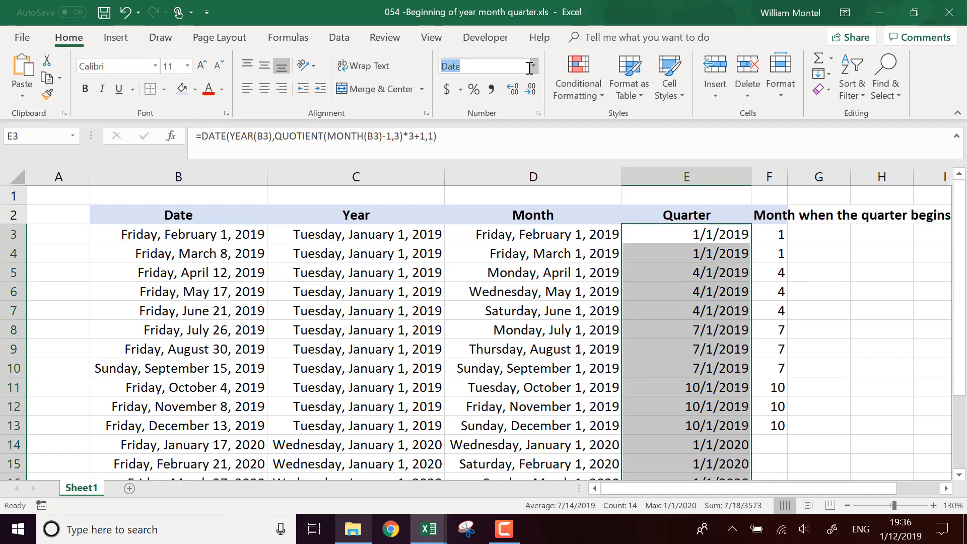
{"action": "left_click", "coordinate": [534, 66]}
{"action": "left_click", "coordinate": [544, 238]}
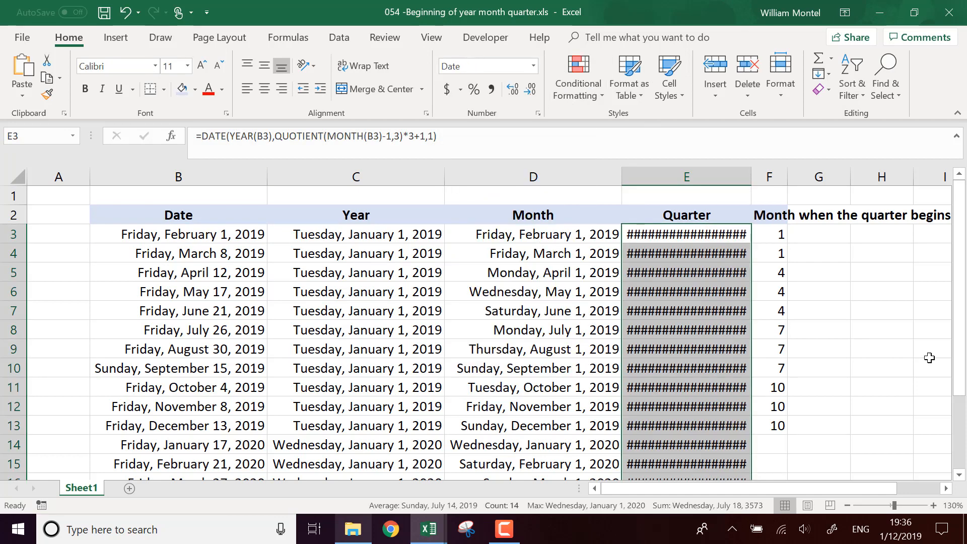
{"action": "double_click", "coordinate": [752, 176]}
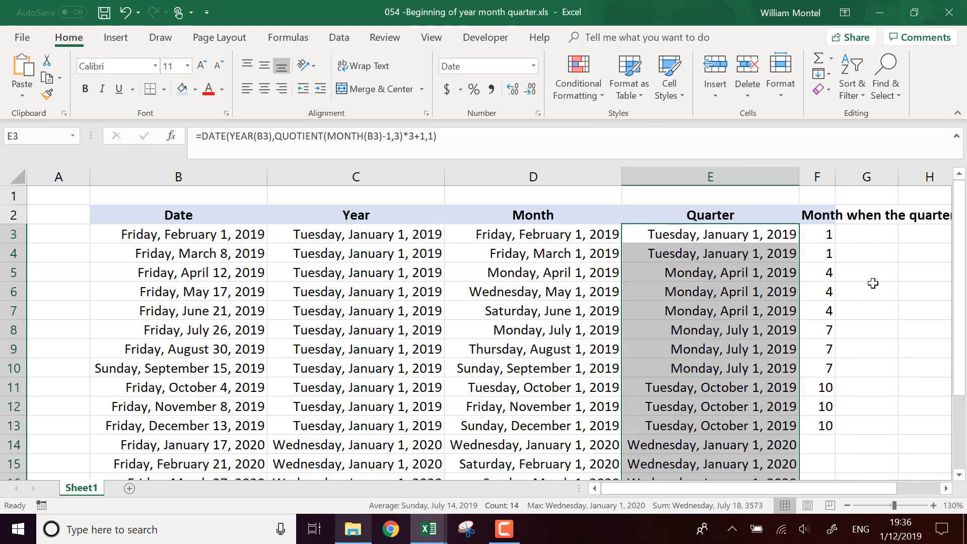
{"action": "left_click", "coordinate": [872, 282]}
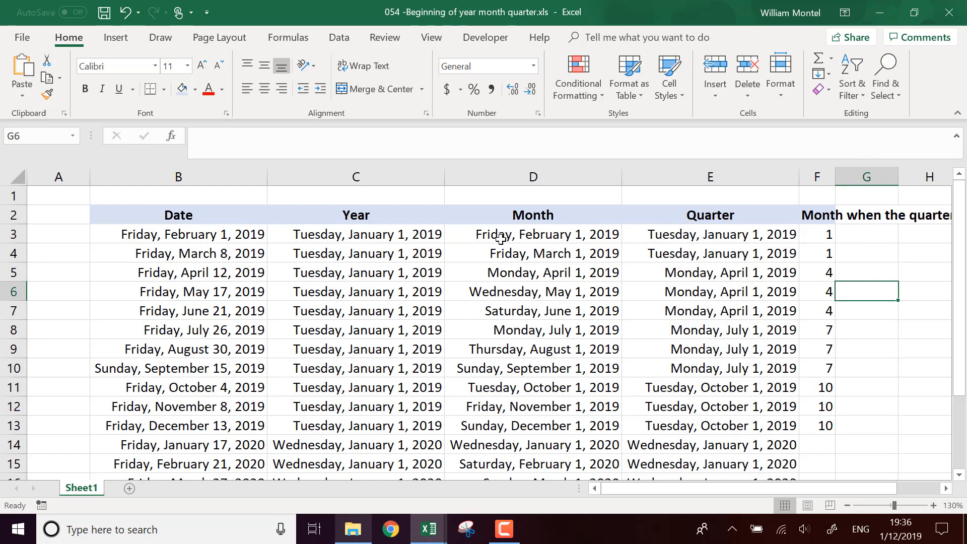
Step: Check the Quarter column's start dates against the dates of each quarter in 2019 and early 2020
{"action": "left_click", "coordinate": [725, 258]}
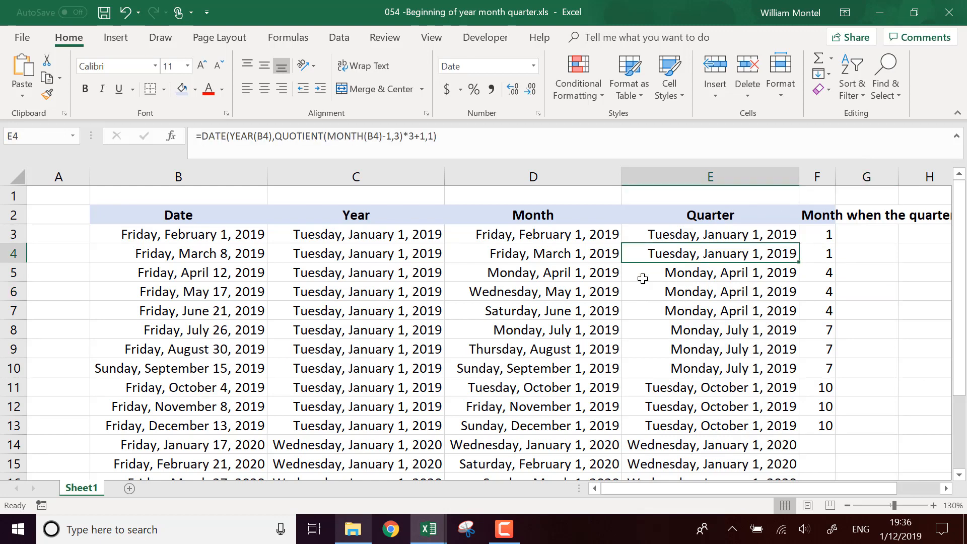
{"action": "left_click_drag", "start_coordinate": [752, 281], "coordinate": [788, 310]}
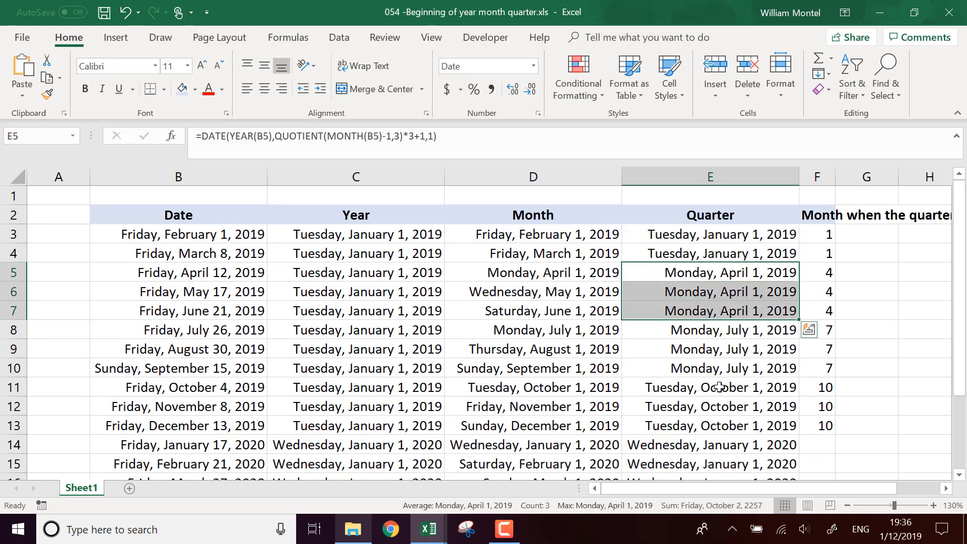
{"action": "left_click_drag", "start_coordinate": [763, 372], "coordinate": [754, 332]}
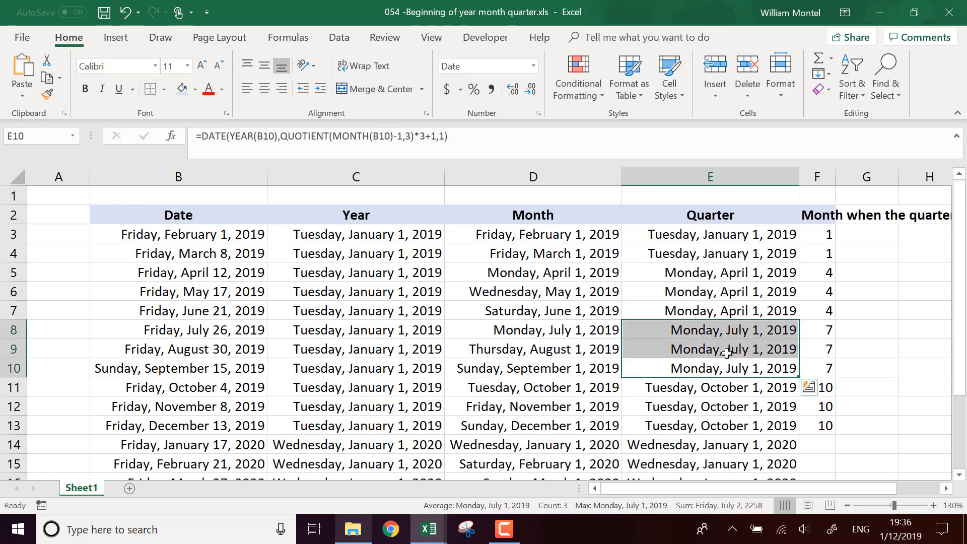
{"action": "scroll", "coordinate": [727, 353], "scroll_direction": "down", "scroll_amount": 2}
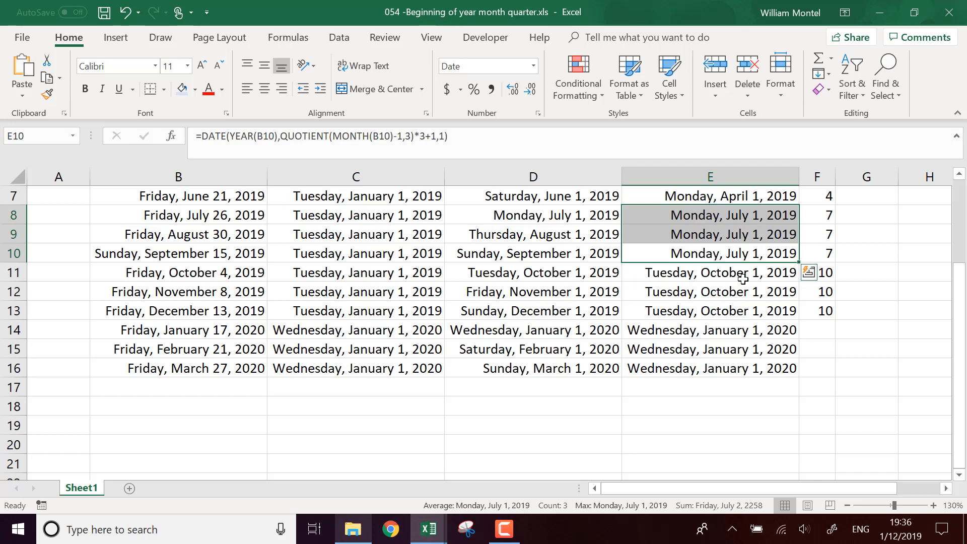
{"action": "left_click_drag", "start_coordinate": [743, 278], "coordinate": [739, 365]}
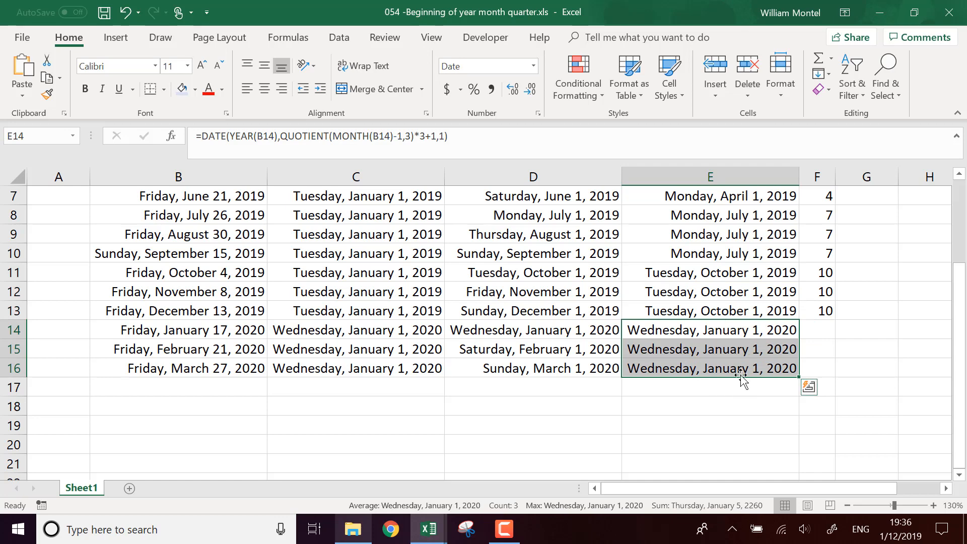
Step: Fill the helper formula from F13 down to F16 to cover the 2020 dates
{"action": "left_click", "coordinate": [827, 311]}
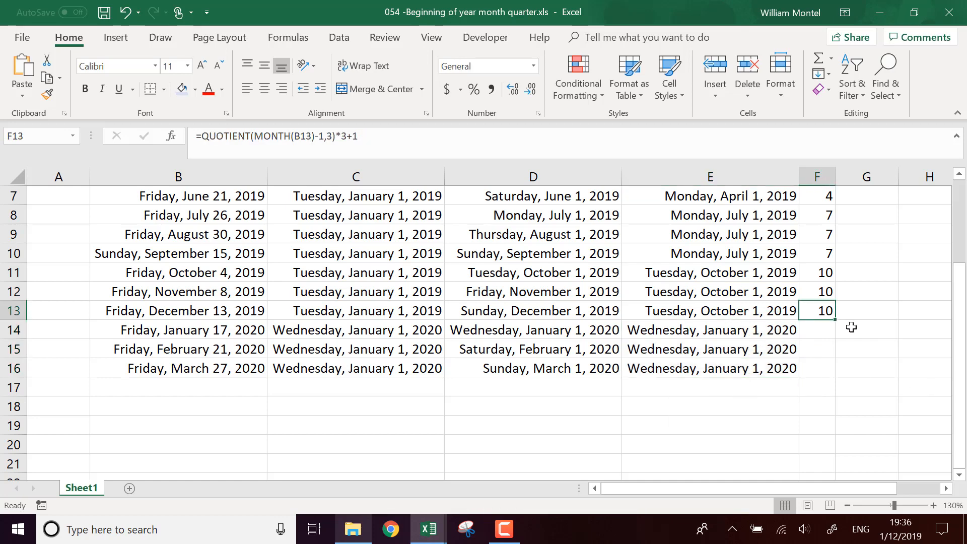
{"action": "left_click_drag", "start_coordinate": [835, 319], "coordinate": [836, 376]}
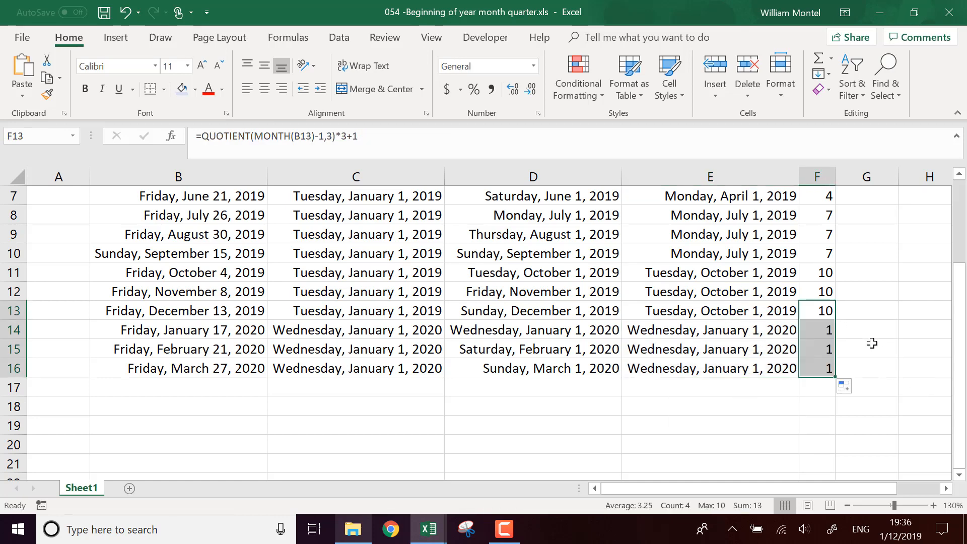
{"action": "scroll", "coordinate": [872, 343], "scroll_direction": "up", "scroll_amount": 2}
Step: Examine the parts of the helper formula in F3: the MONTH(B3) numerator, the -1, the denominator 3, the *3 and the +1
{"action": "left_click", "coordinate": [819, 232]}
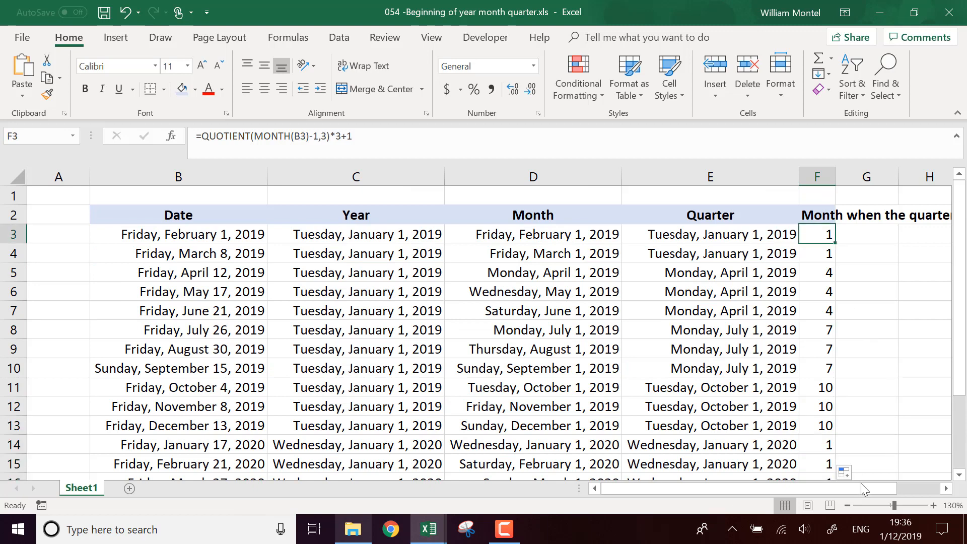
{"action": "left_click_drag", "start_coordinate": [861, 488], "coordinate": [892, 488]}
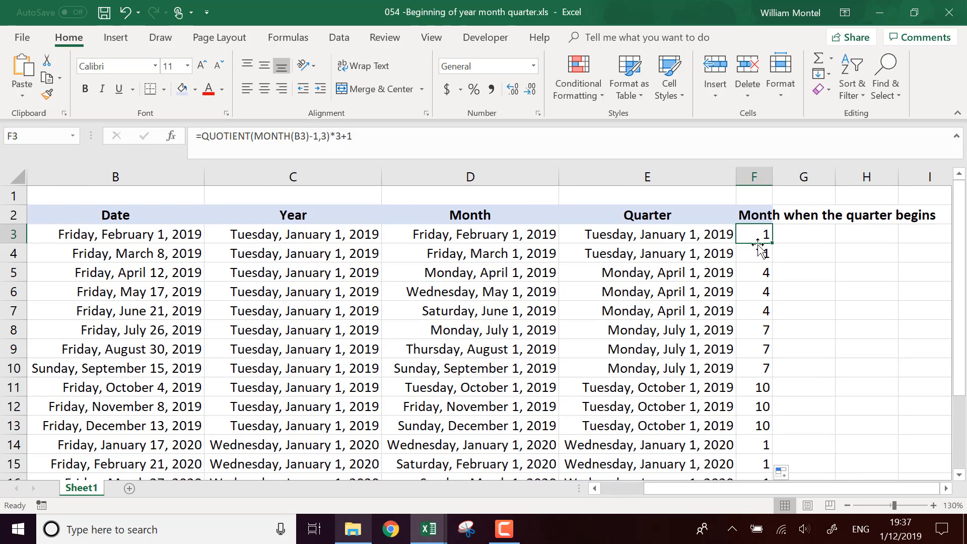
{"action": "key", "text": "F2"}
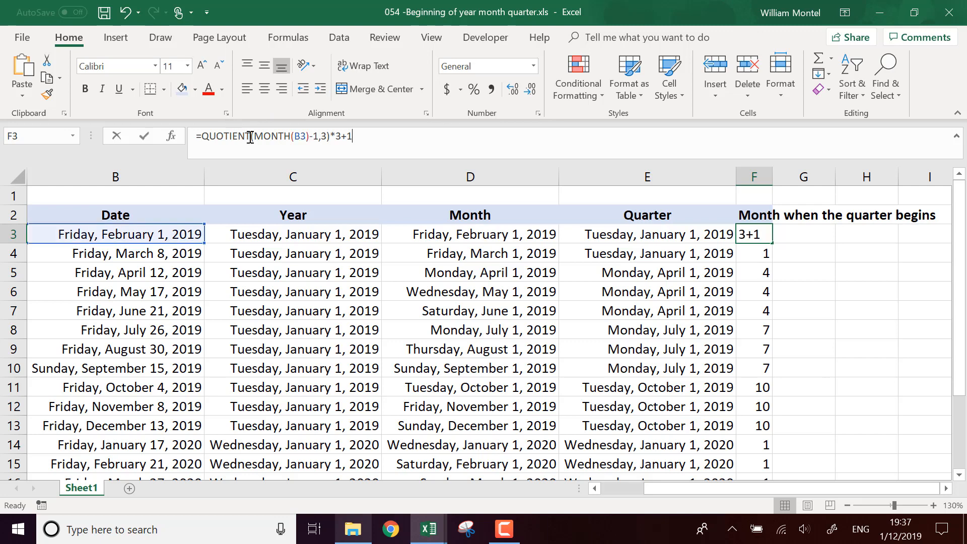
{"action": "left_click", "coordinate": [251, 136]}
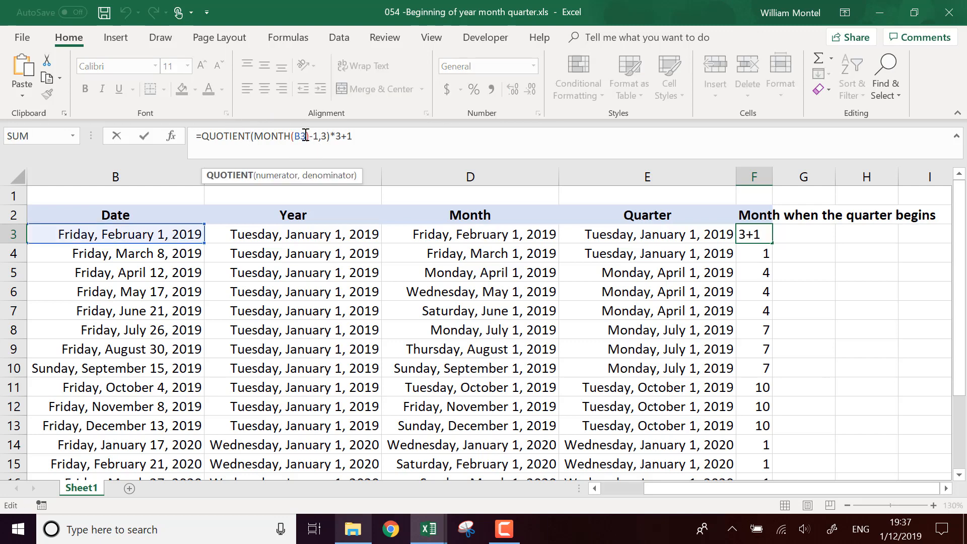
{"action": "left_click_drag", "start_coordinate": [306, 137], "coordinate": [253, 136]}
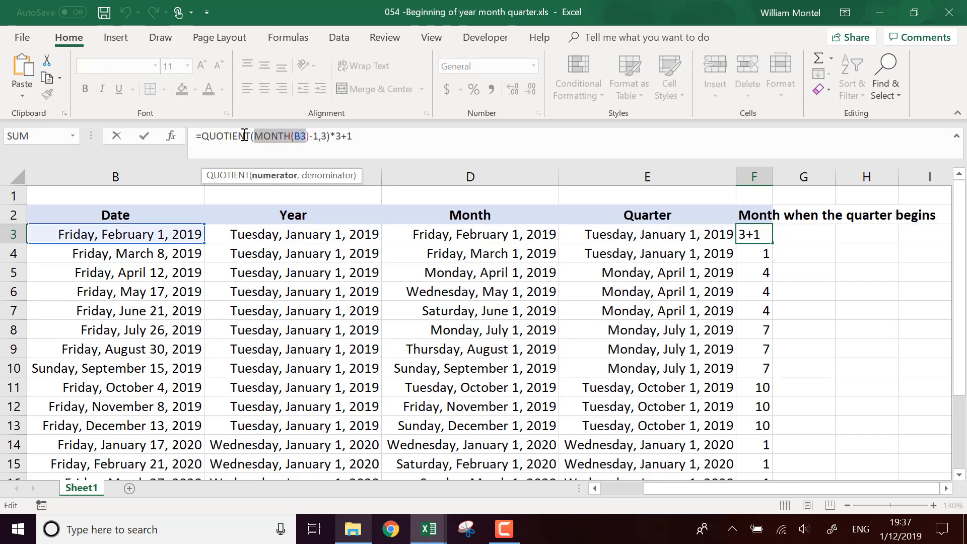
{"action": "left_click_drag", "start_coordinate": [320, 136], "coordinate": [327, 135]}
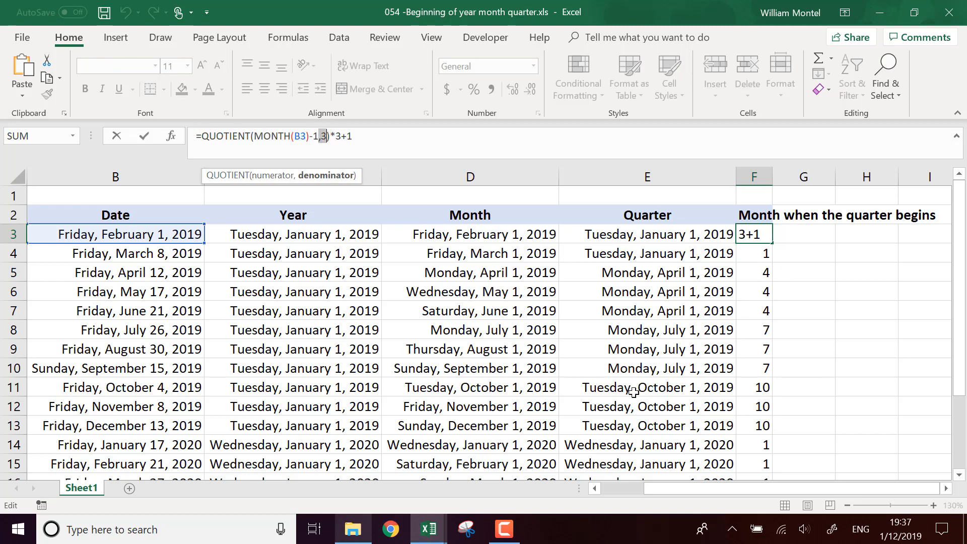
{"action": "left_click_drag", "start_coordinate": [317, 136], "coordinate": [311, 138]}
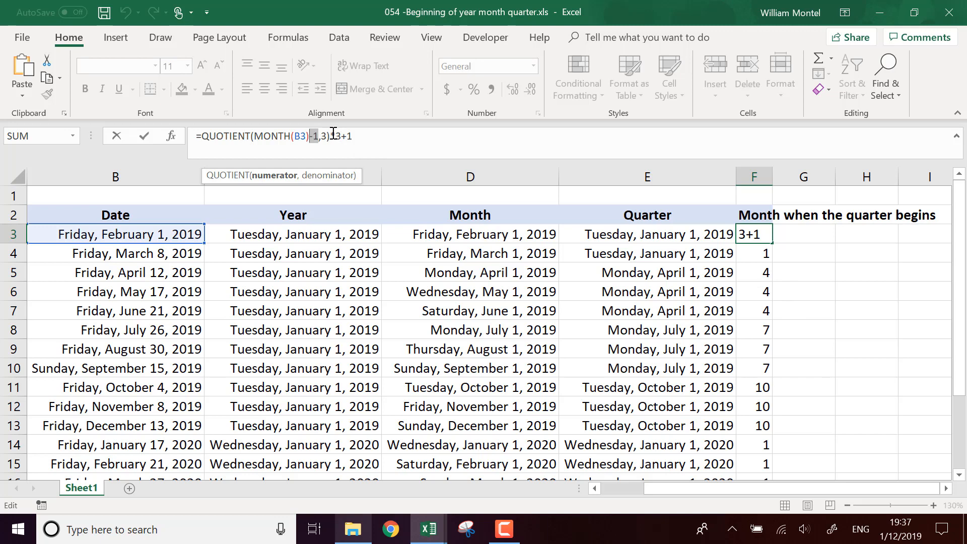
{"action": "left_click_drag", "start_coordinate": [331, 137], "coordinate": [341, 137]}
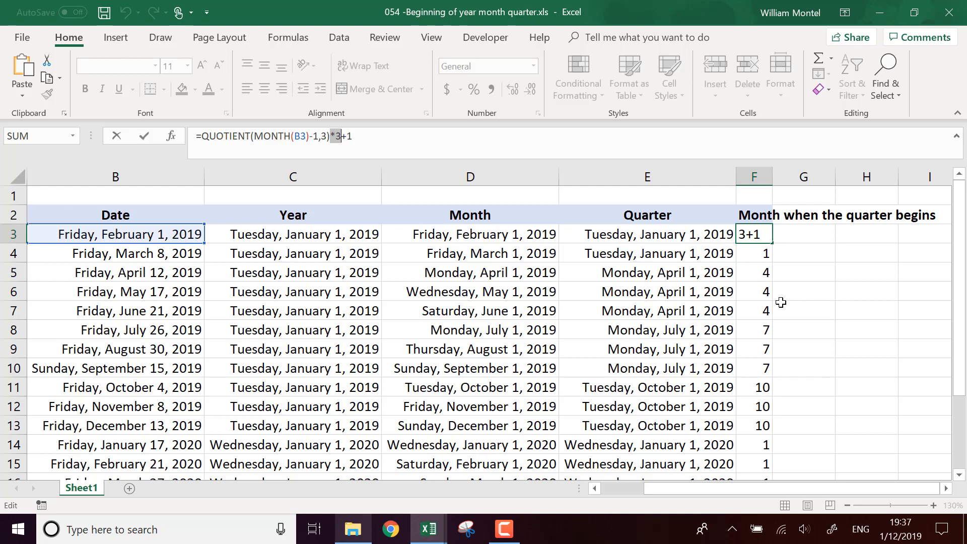
{"action": "left_click_drag", "start_coordinate": [368, 136], "coordinate": [342, 136]}
{"action": "left_click", "coordinate": [389, 136]}
{"action": "key", "text": "ctrl+Return"}
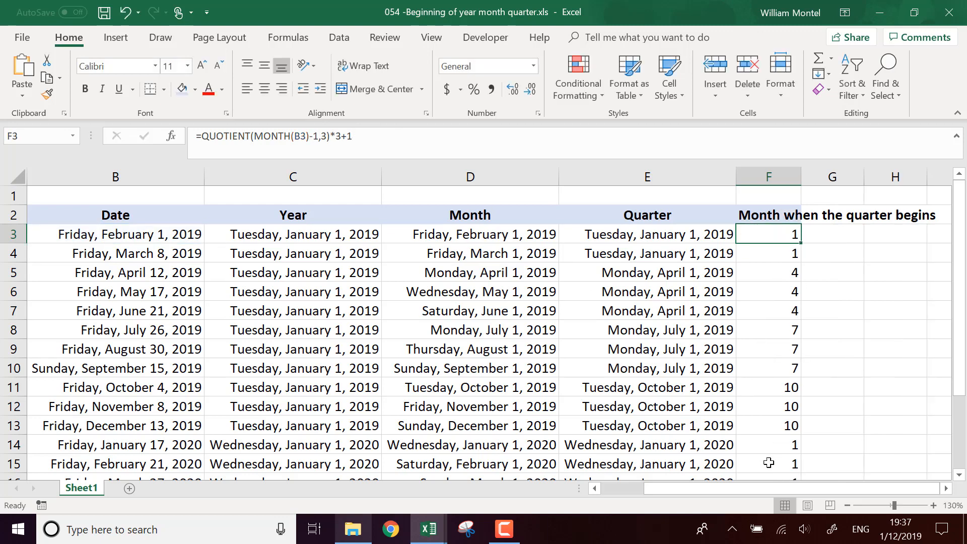
{"action": "left_click_drag", "start_coordinate": [772, 489], "coordinate": [709, 489]}
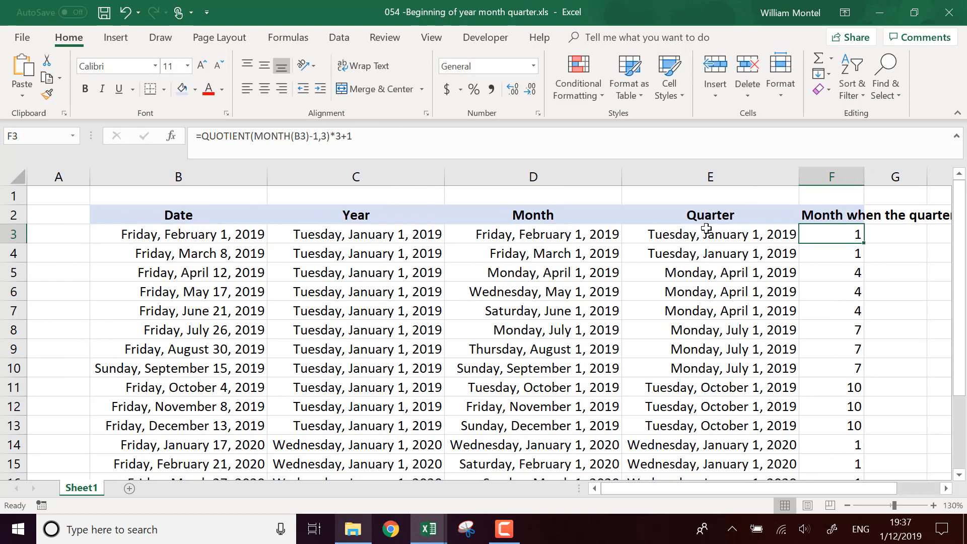